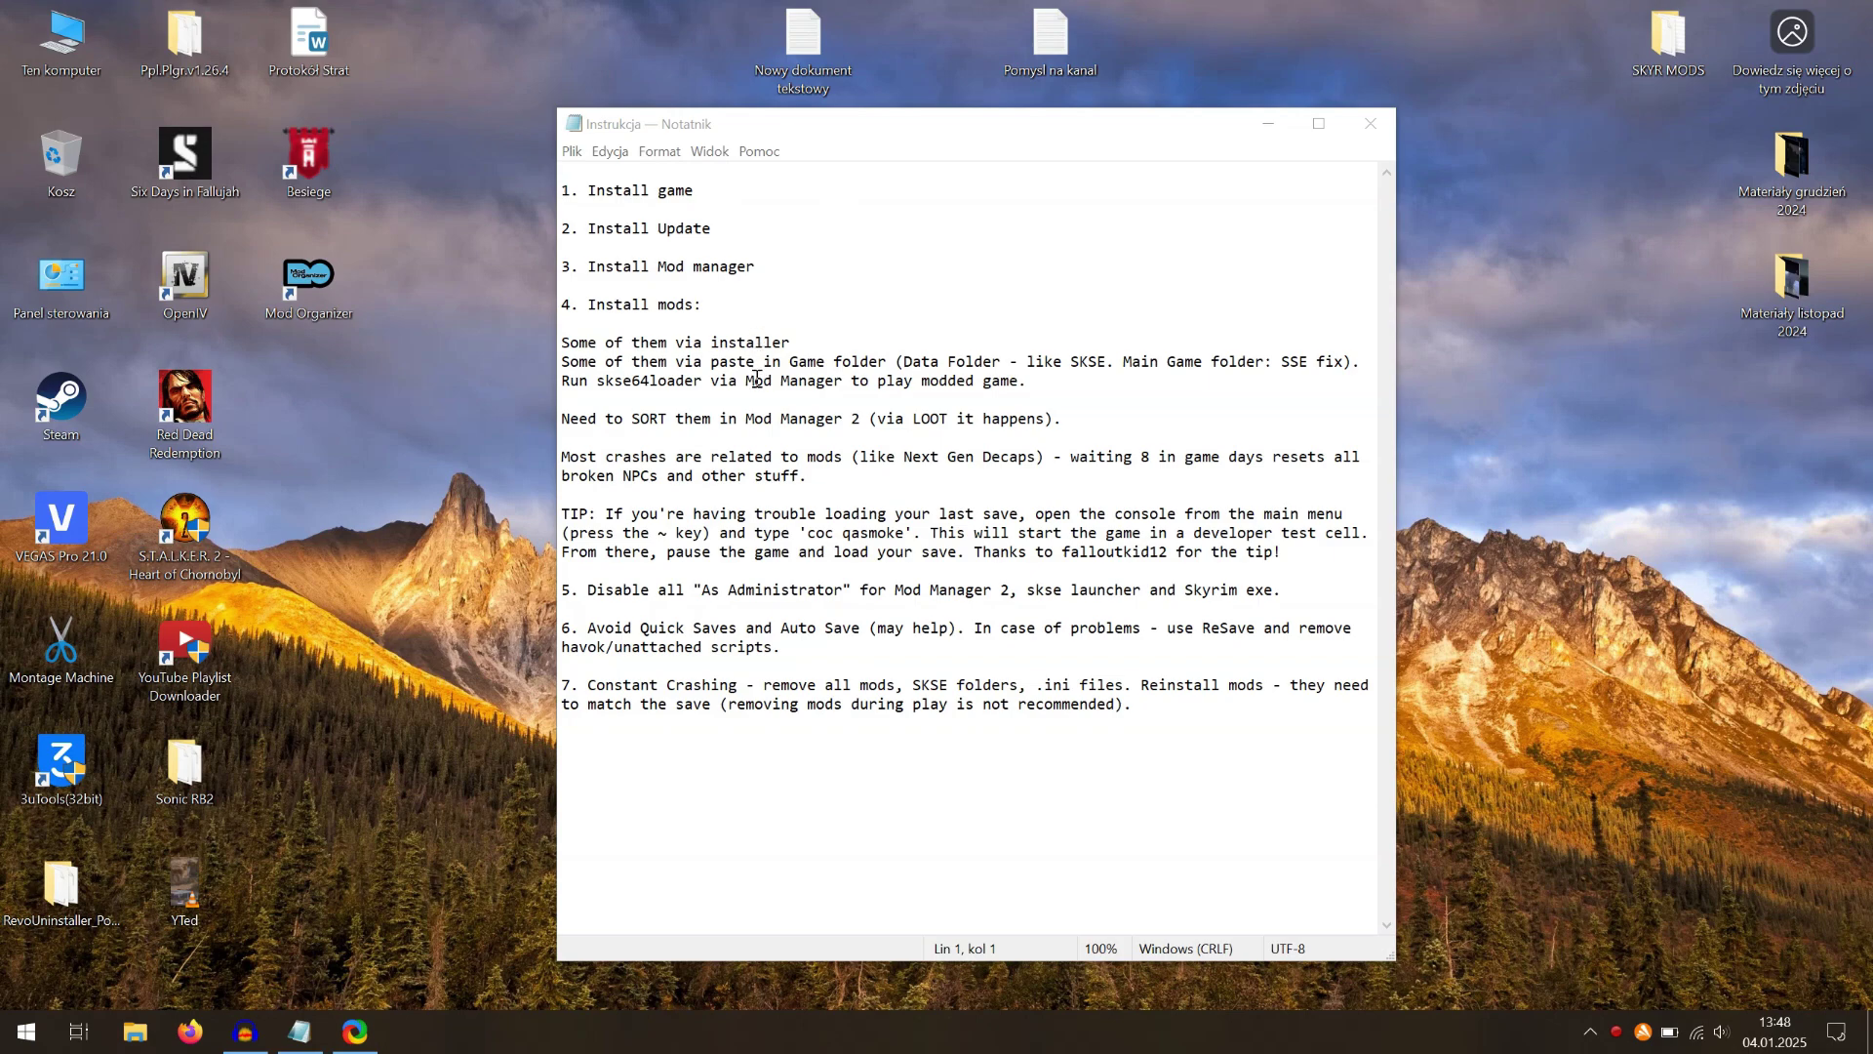
# Step: Launch Mod Organizer 2 and review the Default profile's mod list against the instructions note
pyautogui.moveTo(589, 265); pyautogui.dragTo(756, 264)
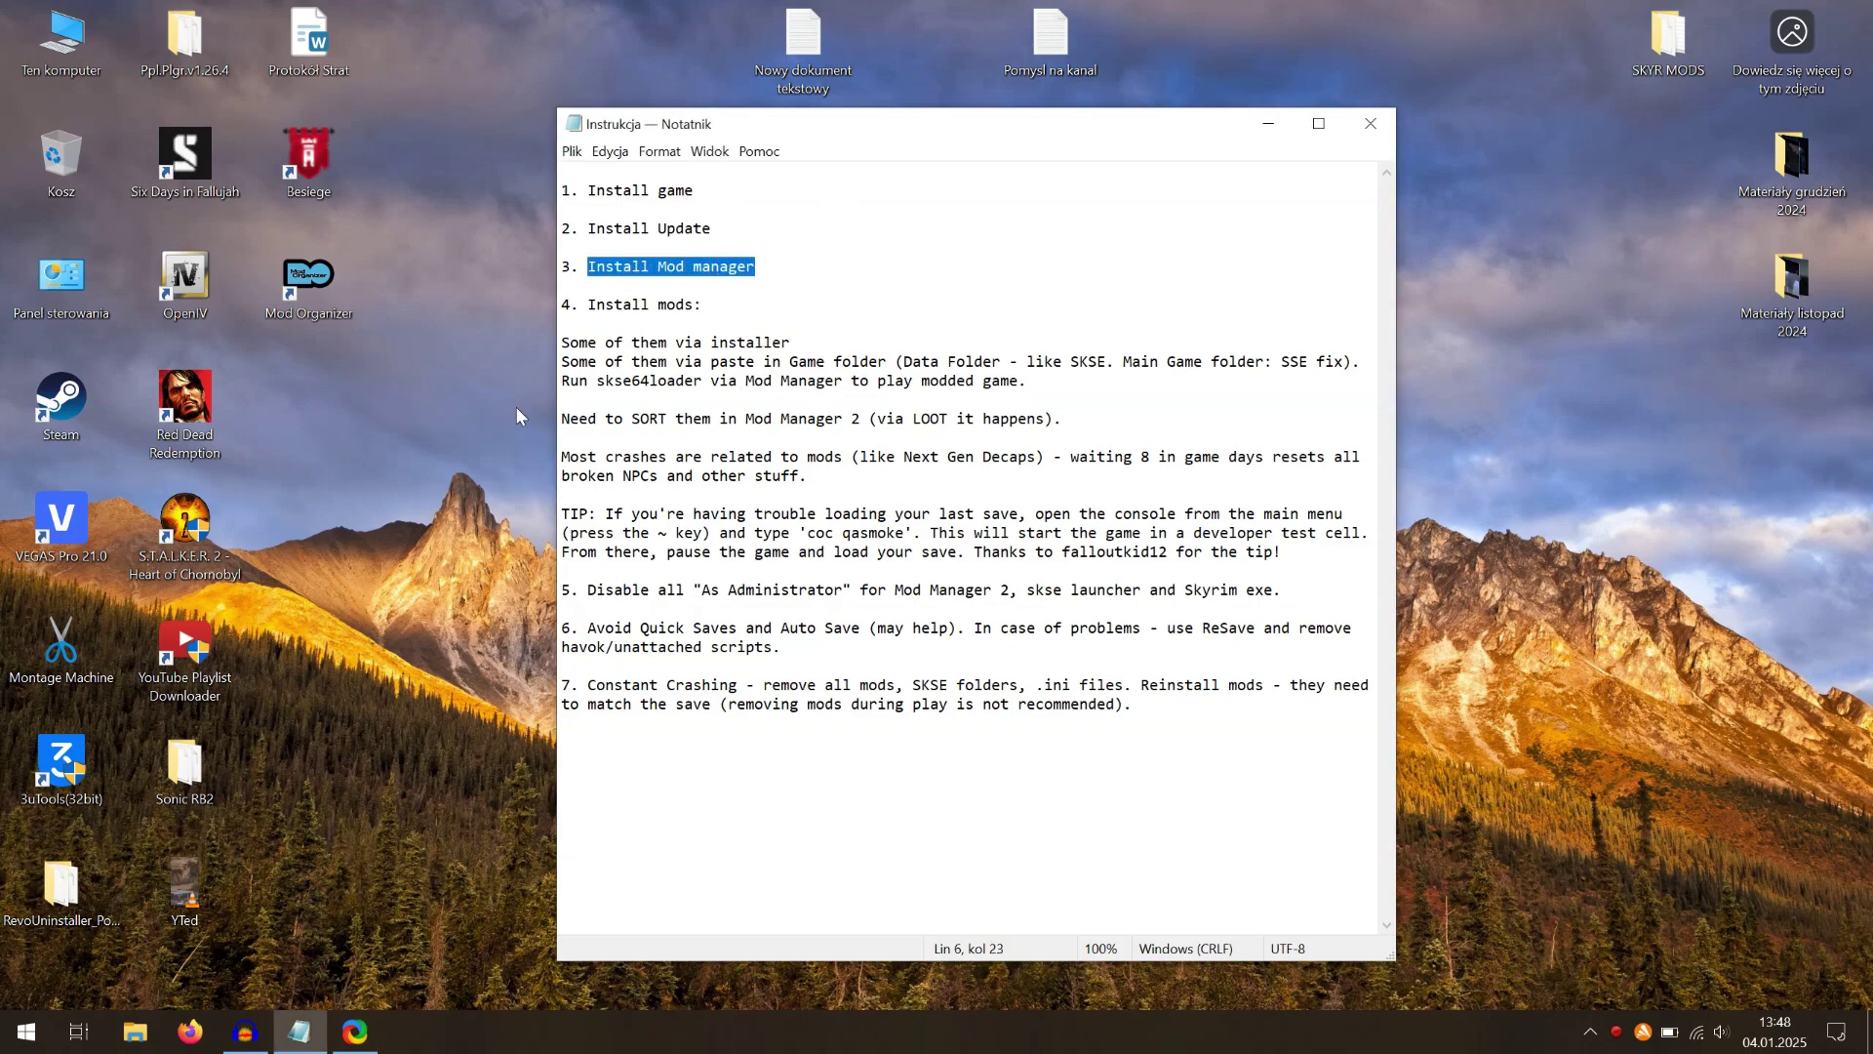
pyautogui.click(316, 300)
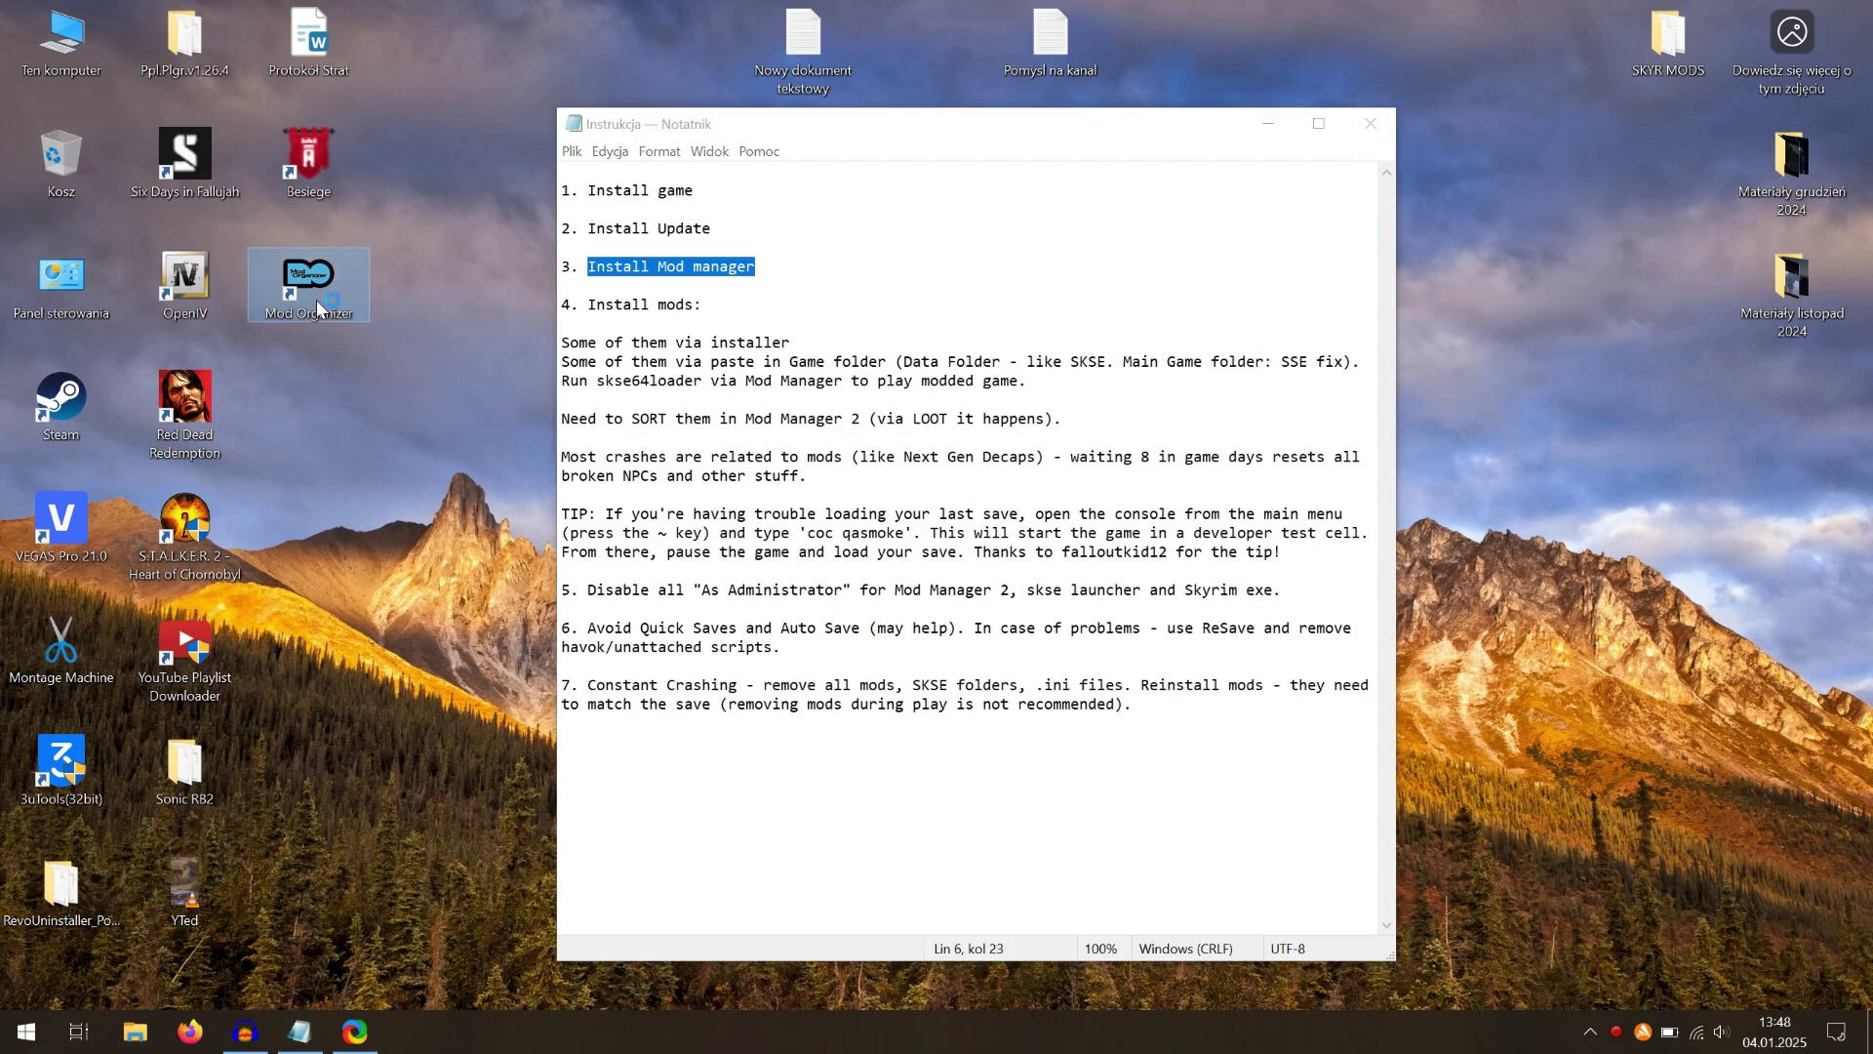
pyautogui.hotkey('alt', 'Tab')
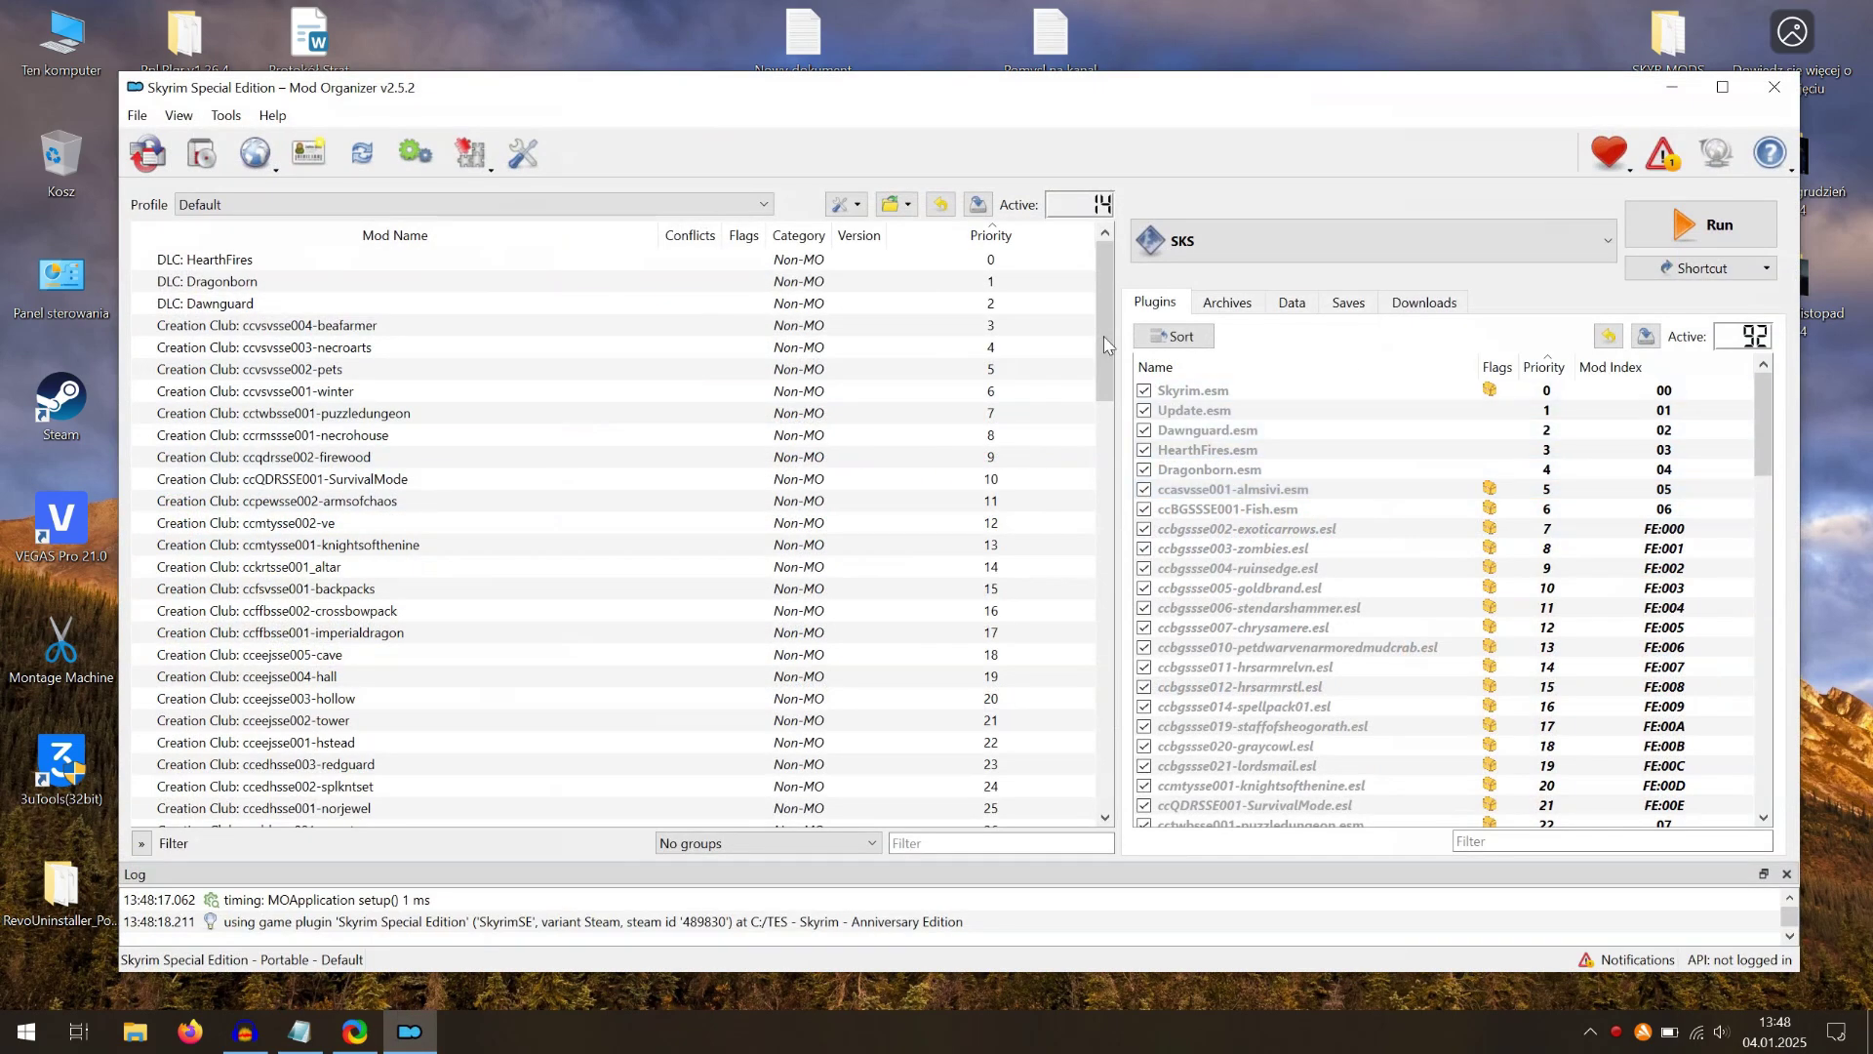
pyautogui.moveTo(1103, 335); pyautogui.dragTo(1130, 713)
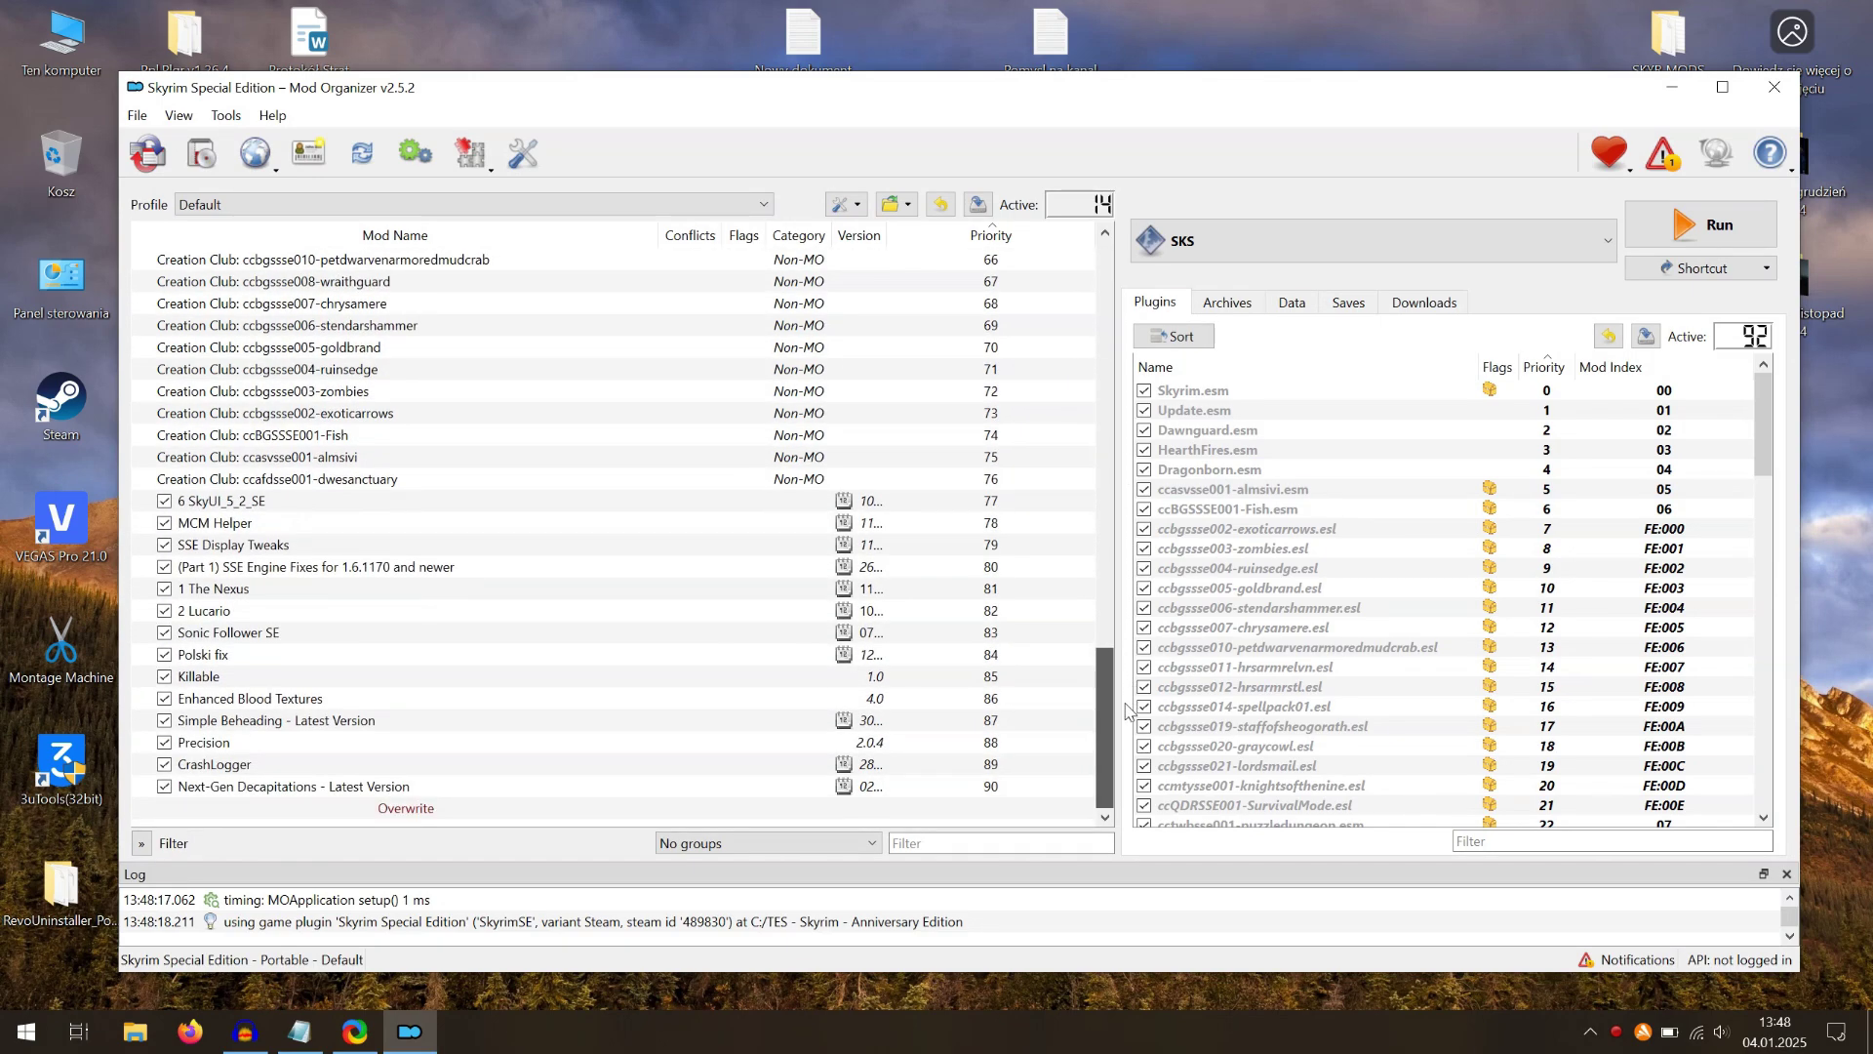
# Step: Check the note's game-folder step, then sort the plugin load order with LOOT
pyautogui.hotkey('alt', 'Tab')
pyautogui.moveTo(563, 363); pyautogui.dragTo(887, 366)
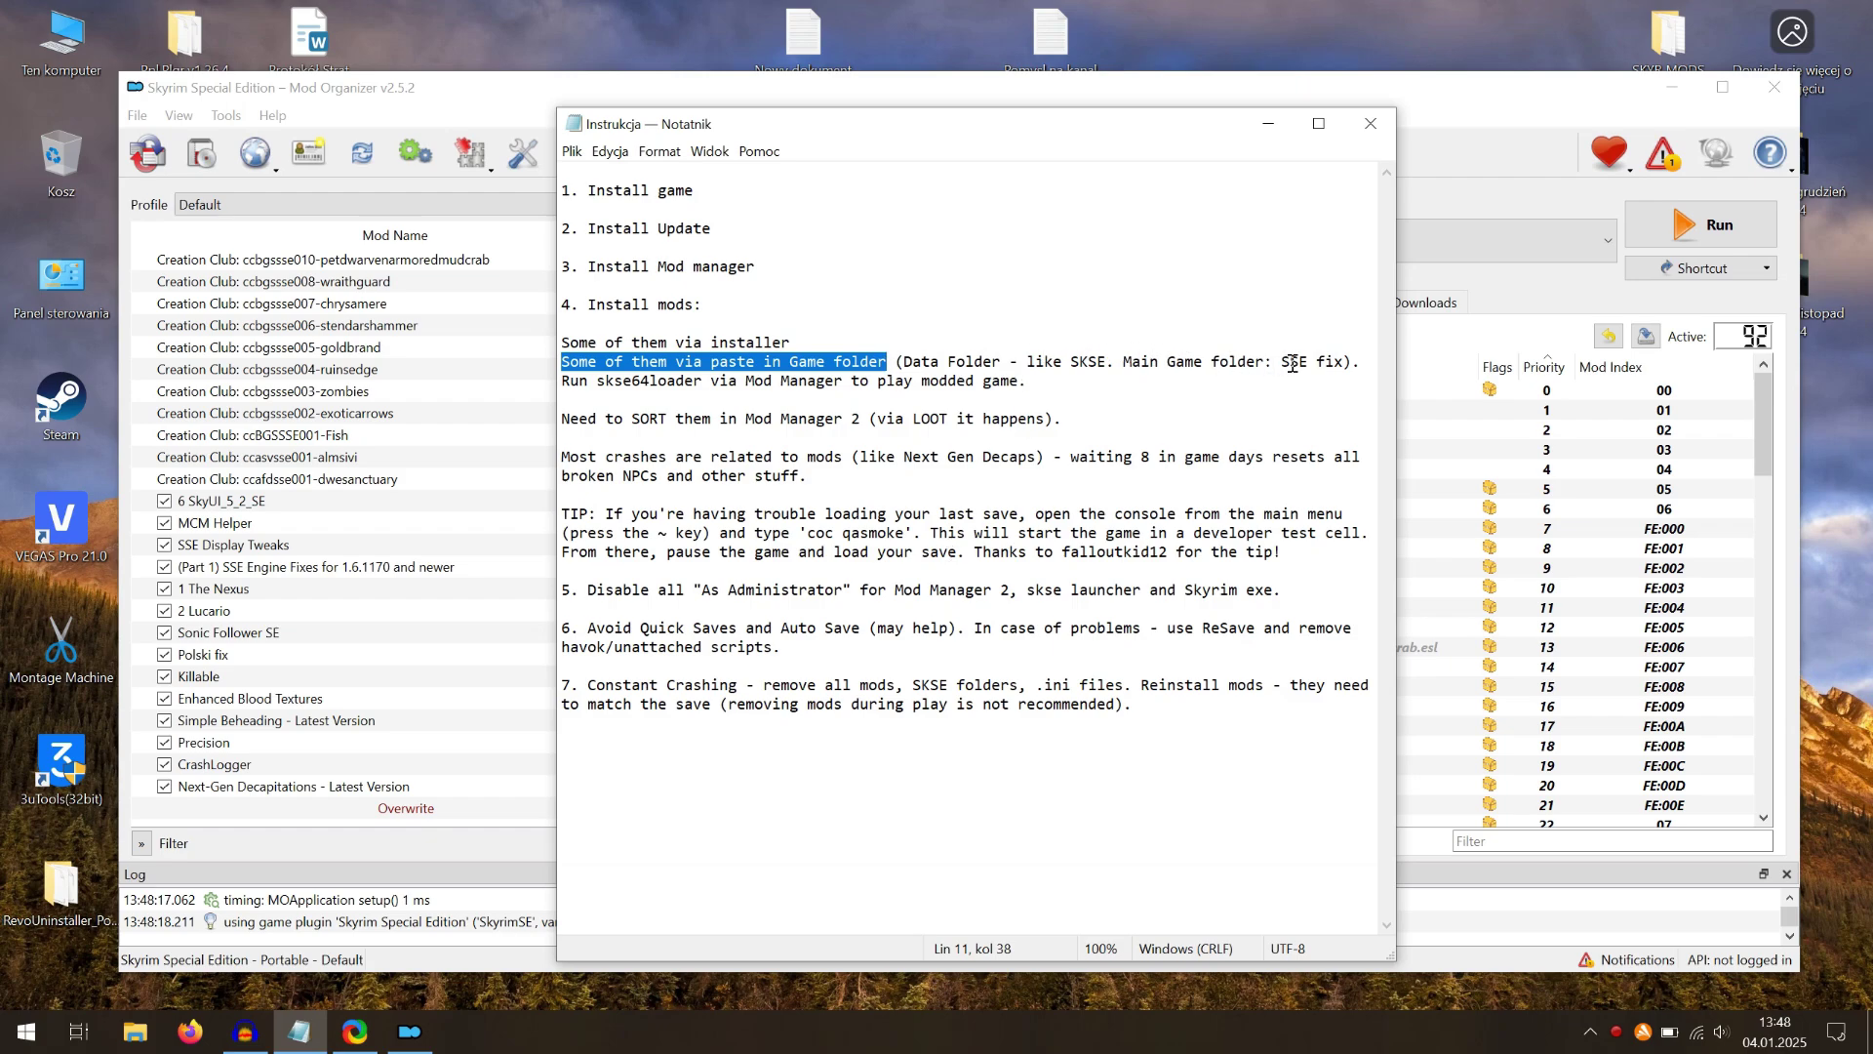
pyautogui.hotkey('alt', 'Tab')
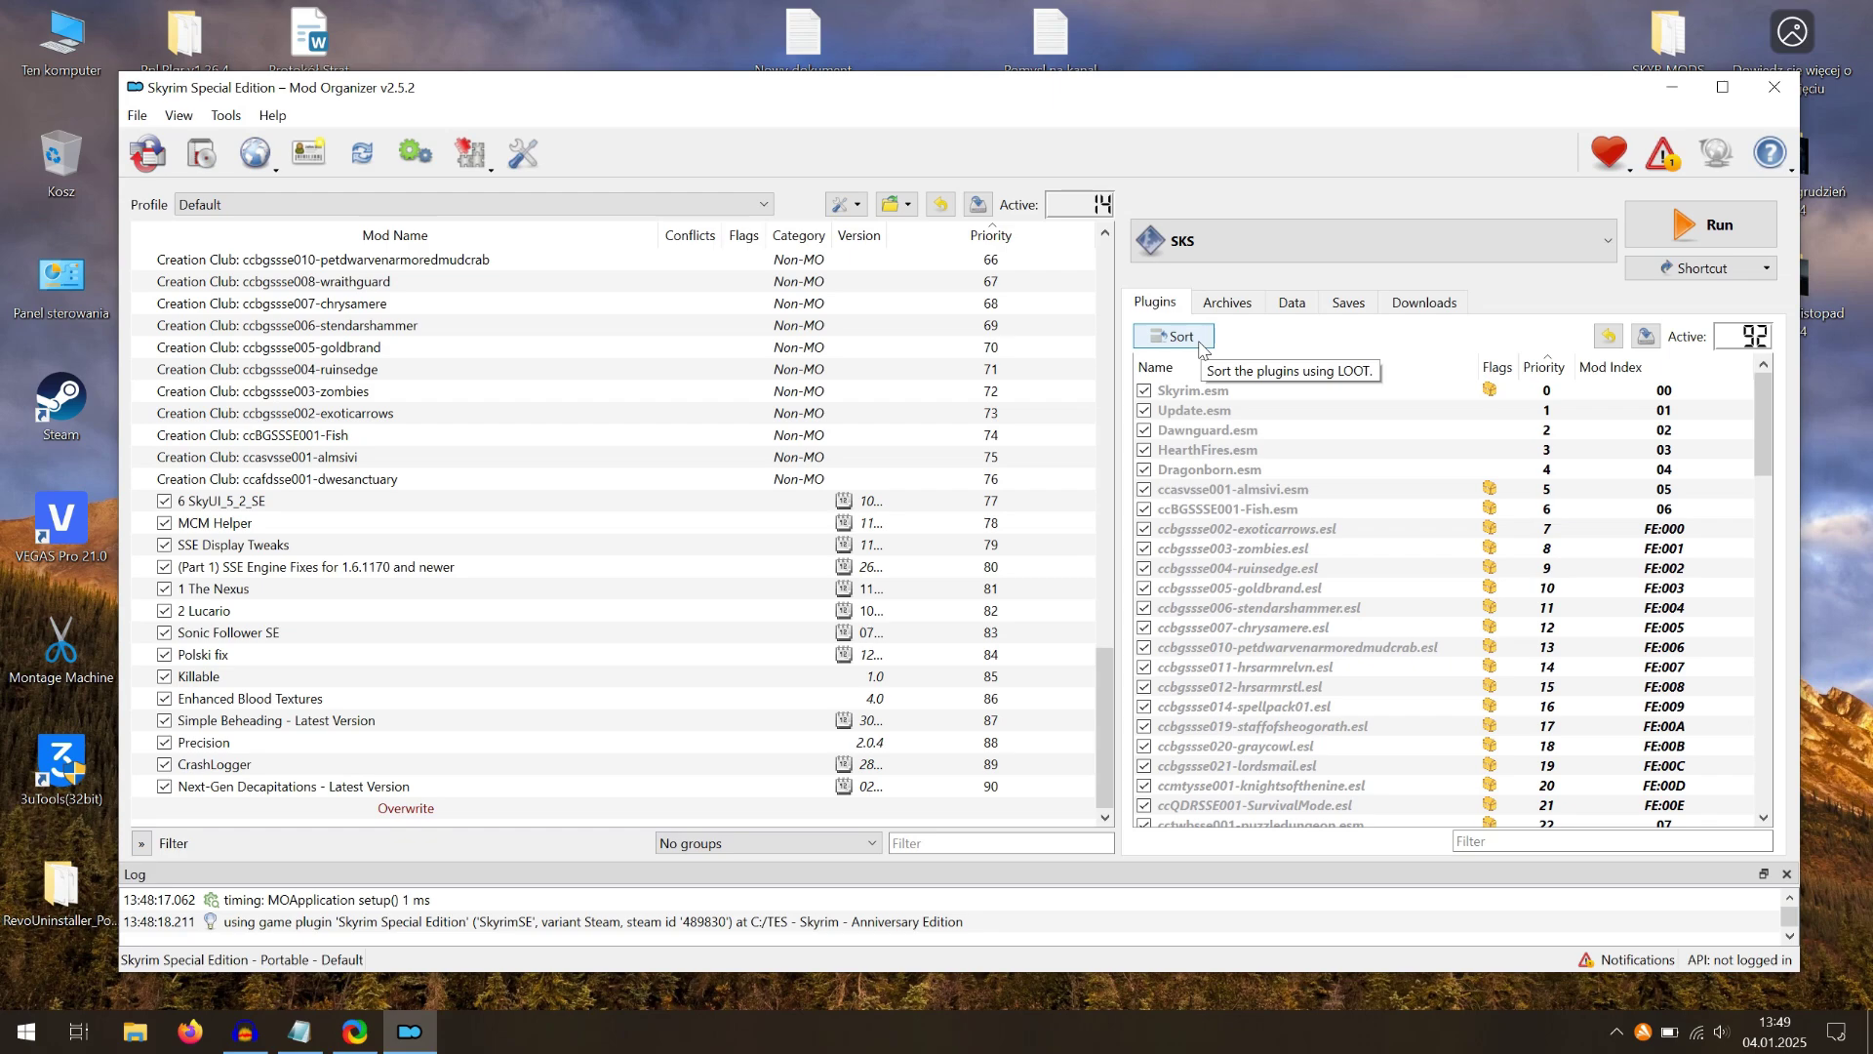
pyautogui.click(1200, 346)
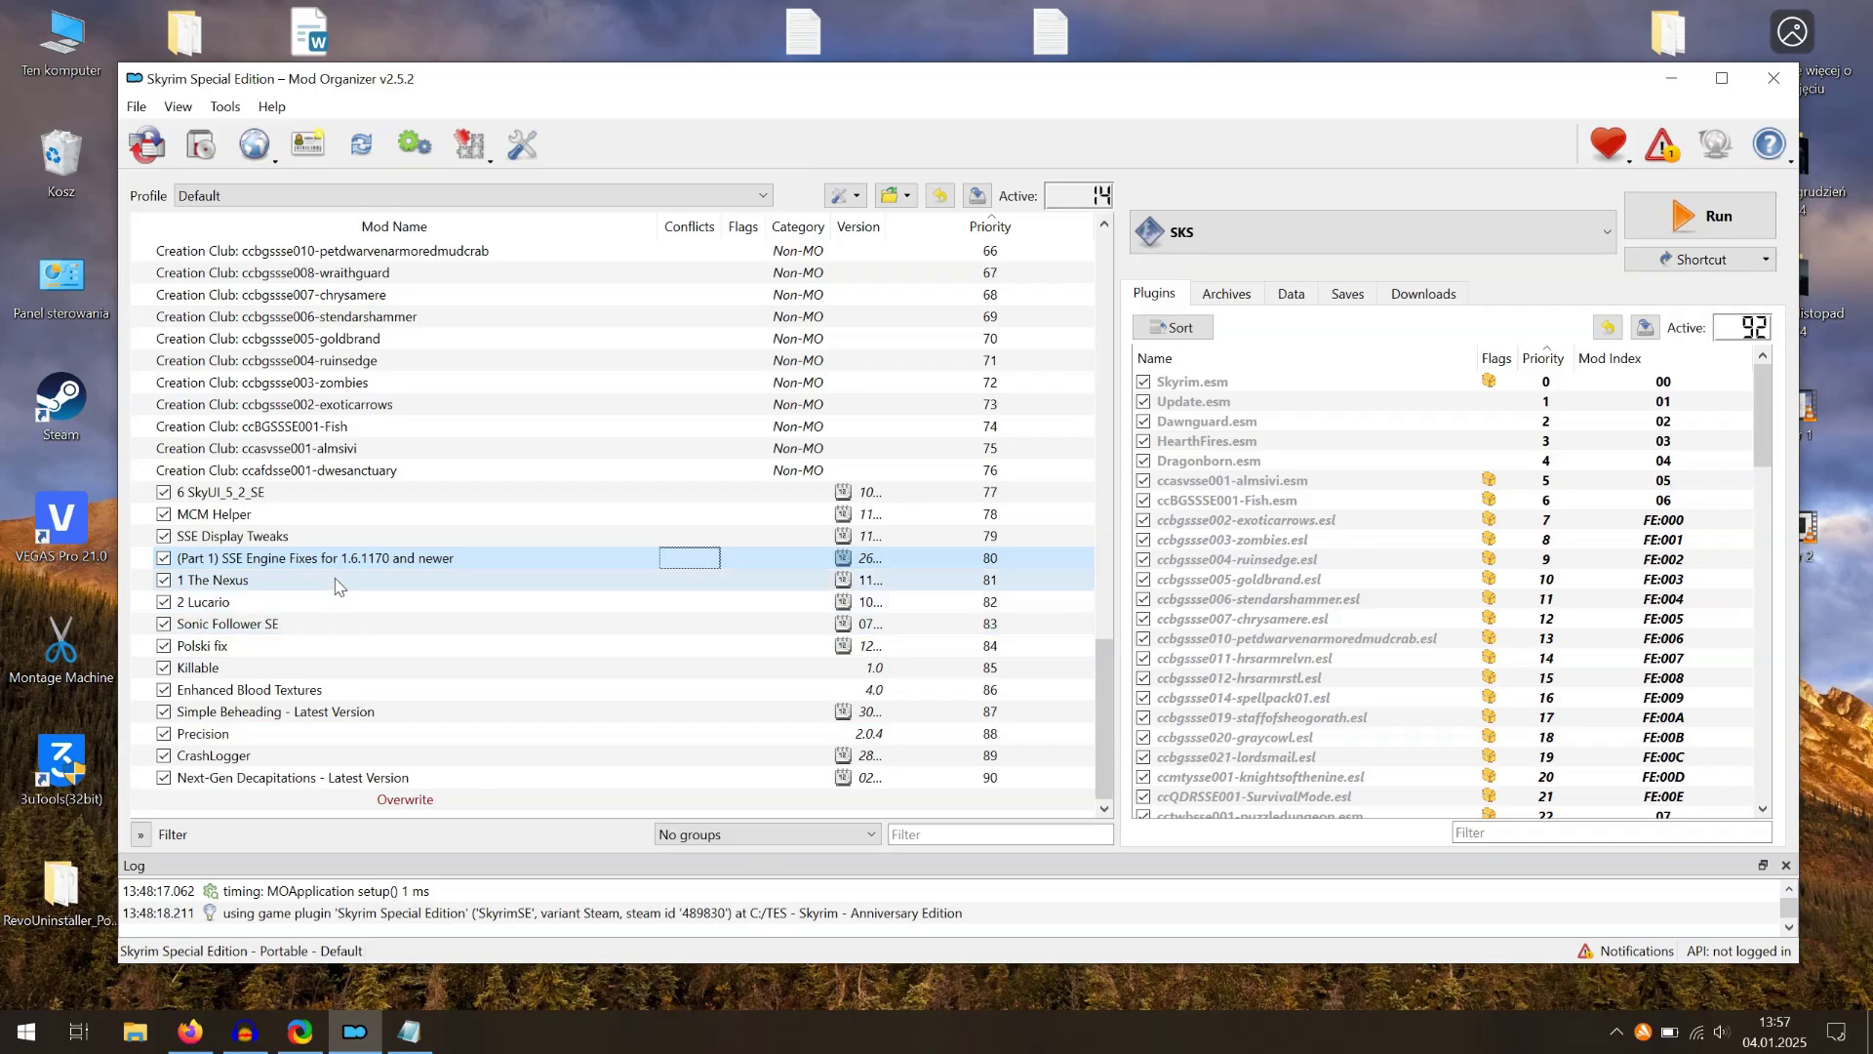
# Step: Open the SSE Engine Fixes mod folder in File Explorer and go to skse\plugins
pyautogui.rightClick(334, 564)
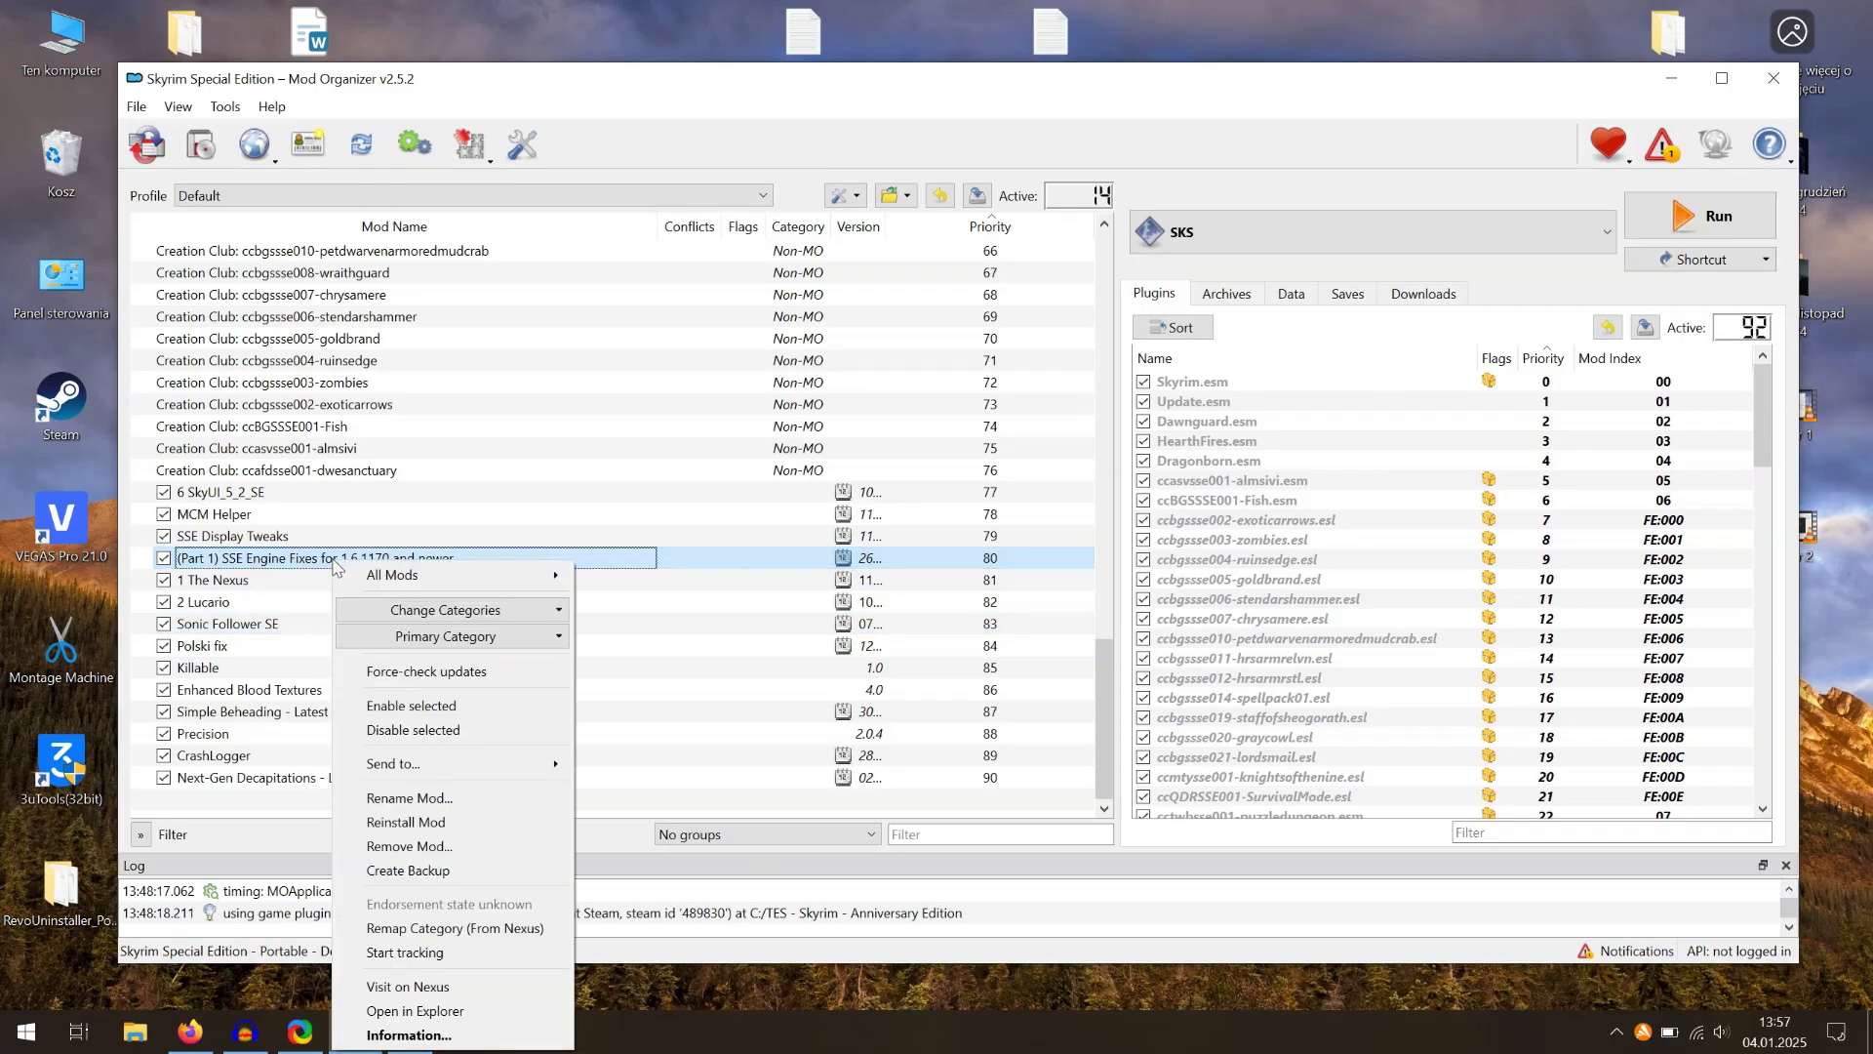
pyautogui.click(470, 1009)
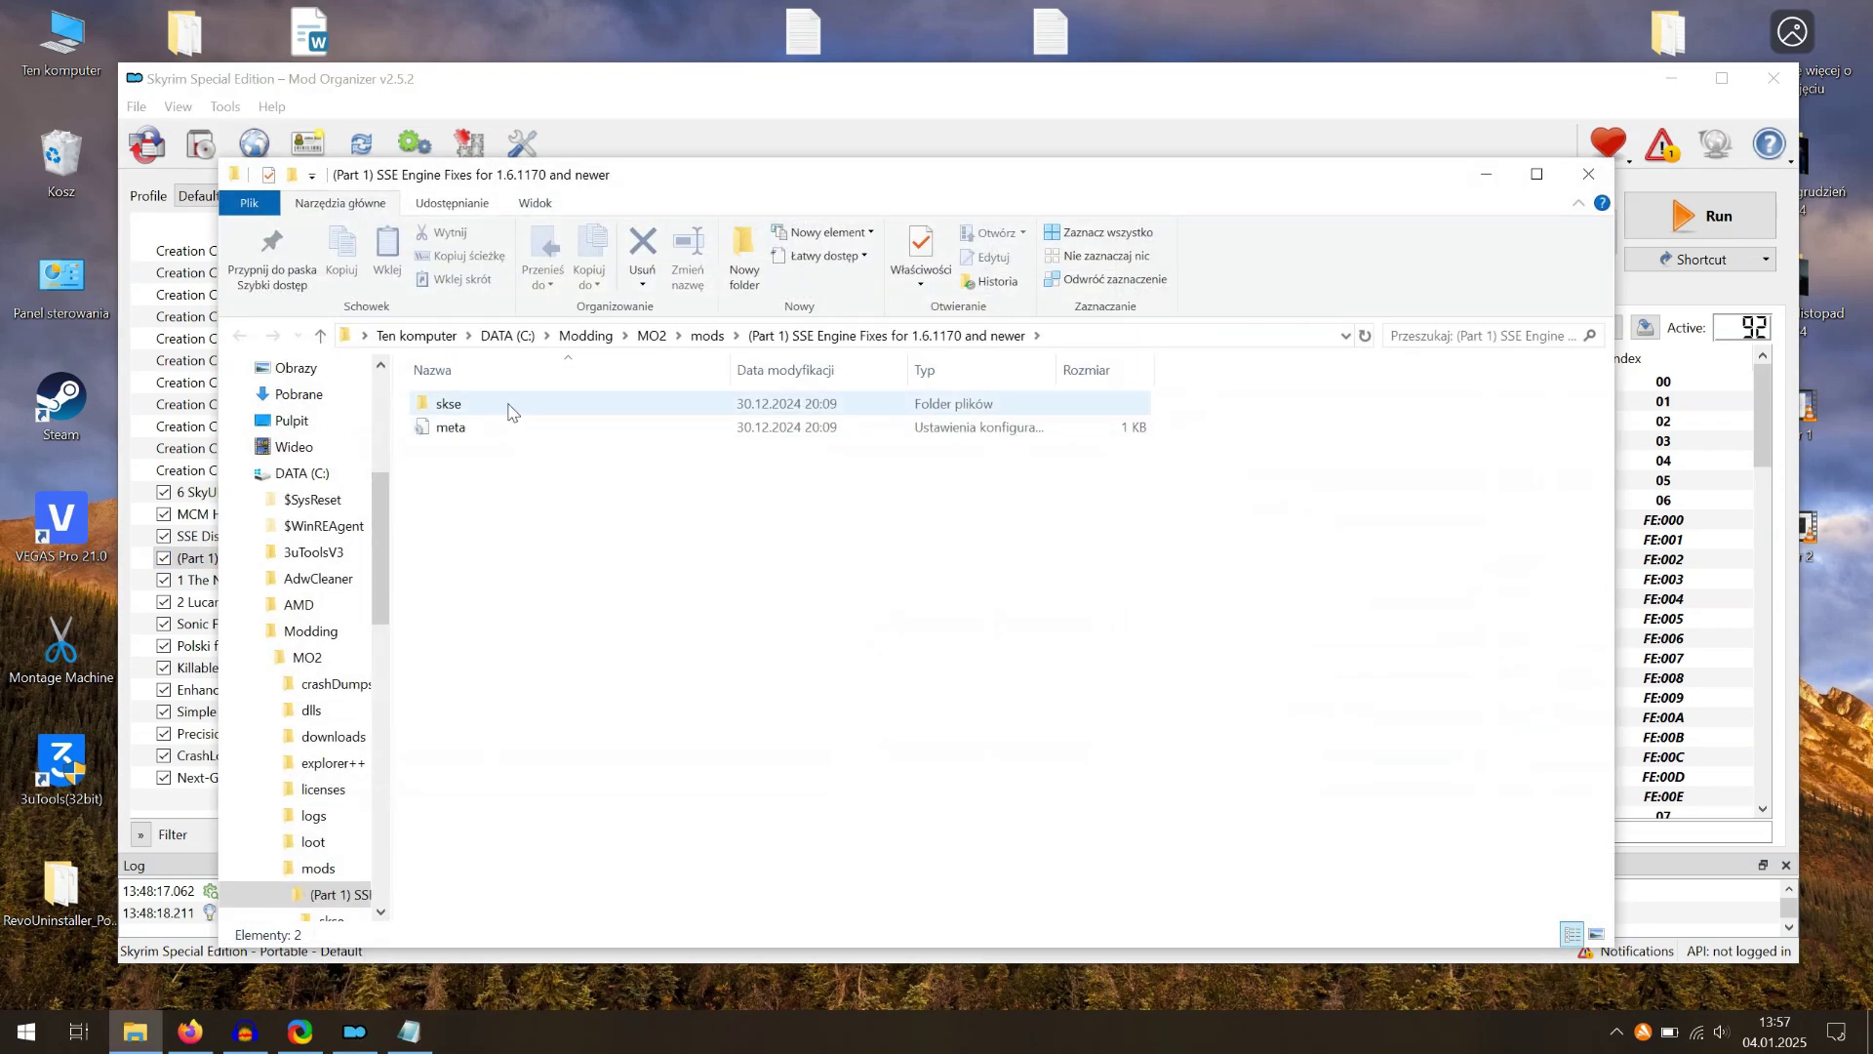
pyautogui.doubleClick(508, 412)
pyautogui.doubleClick(508, 408)
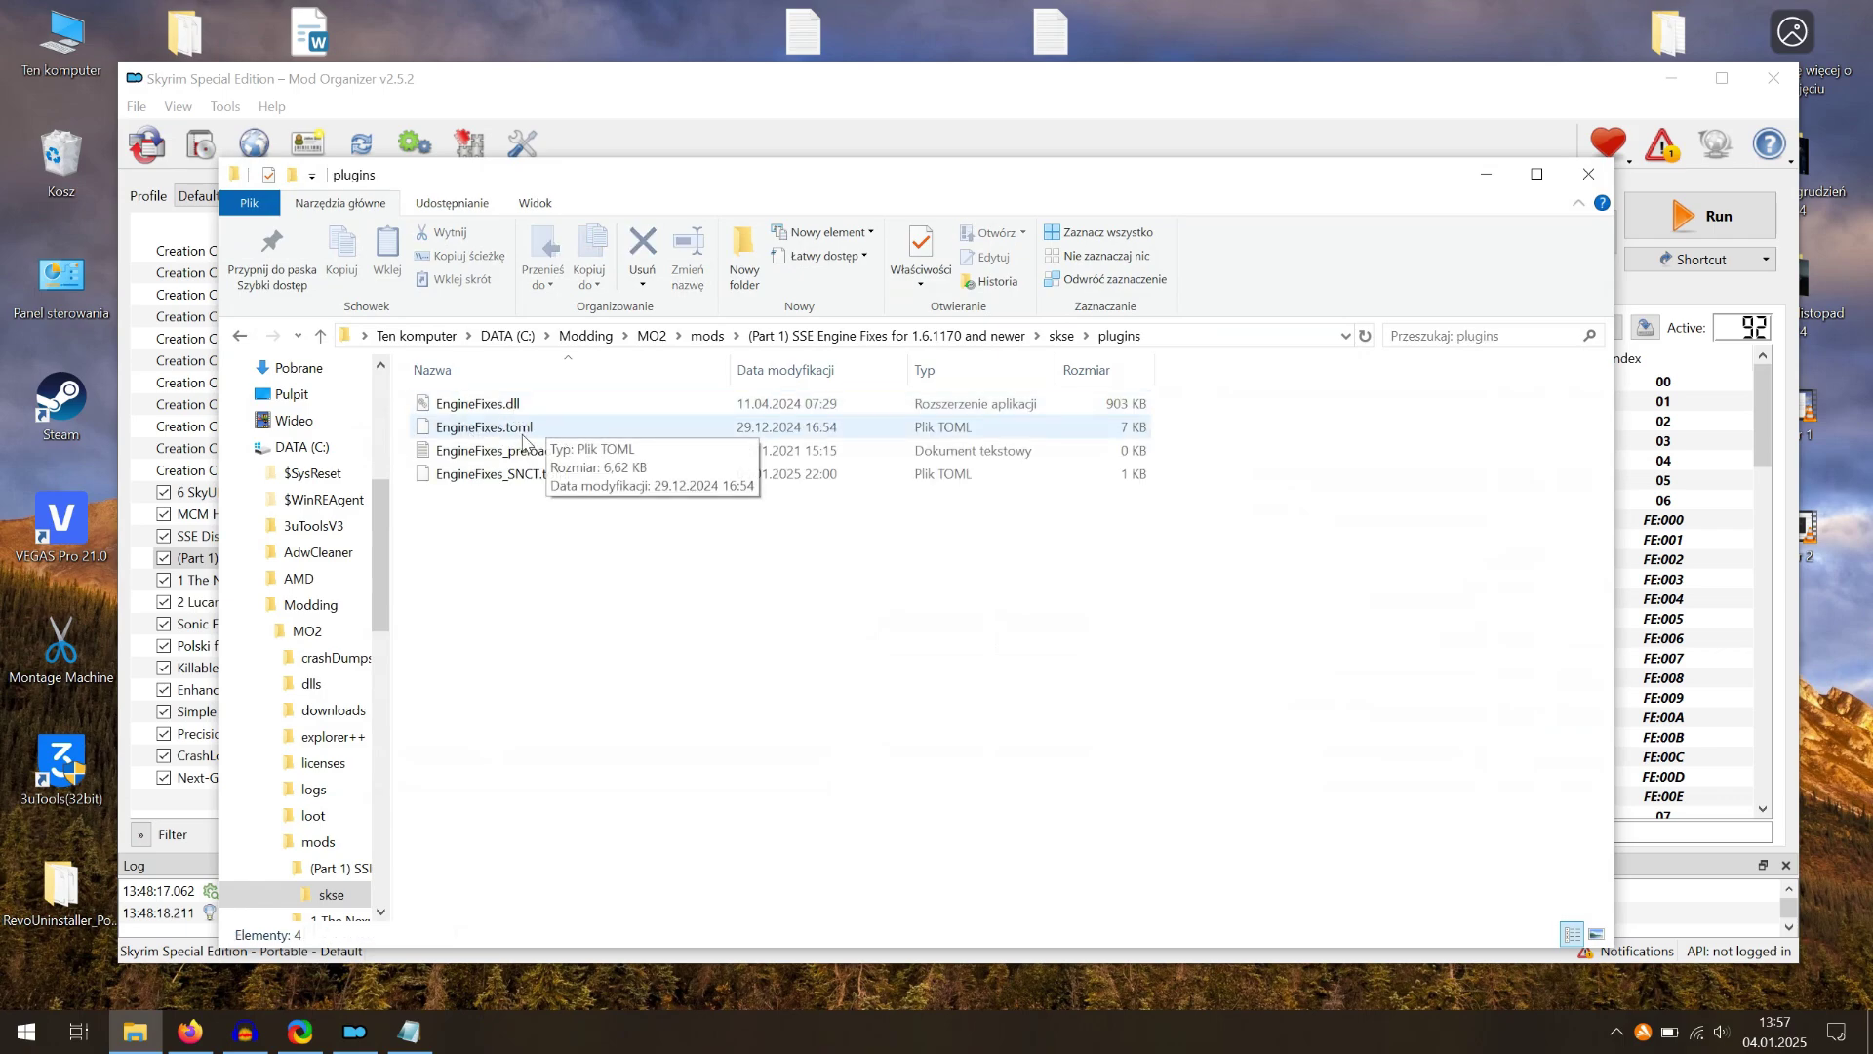
# Step: Open EngineFixes.toml in Notatnik without making it the default .toml app
pyautogui.doubleClick(487, 434)
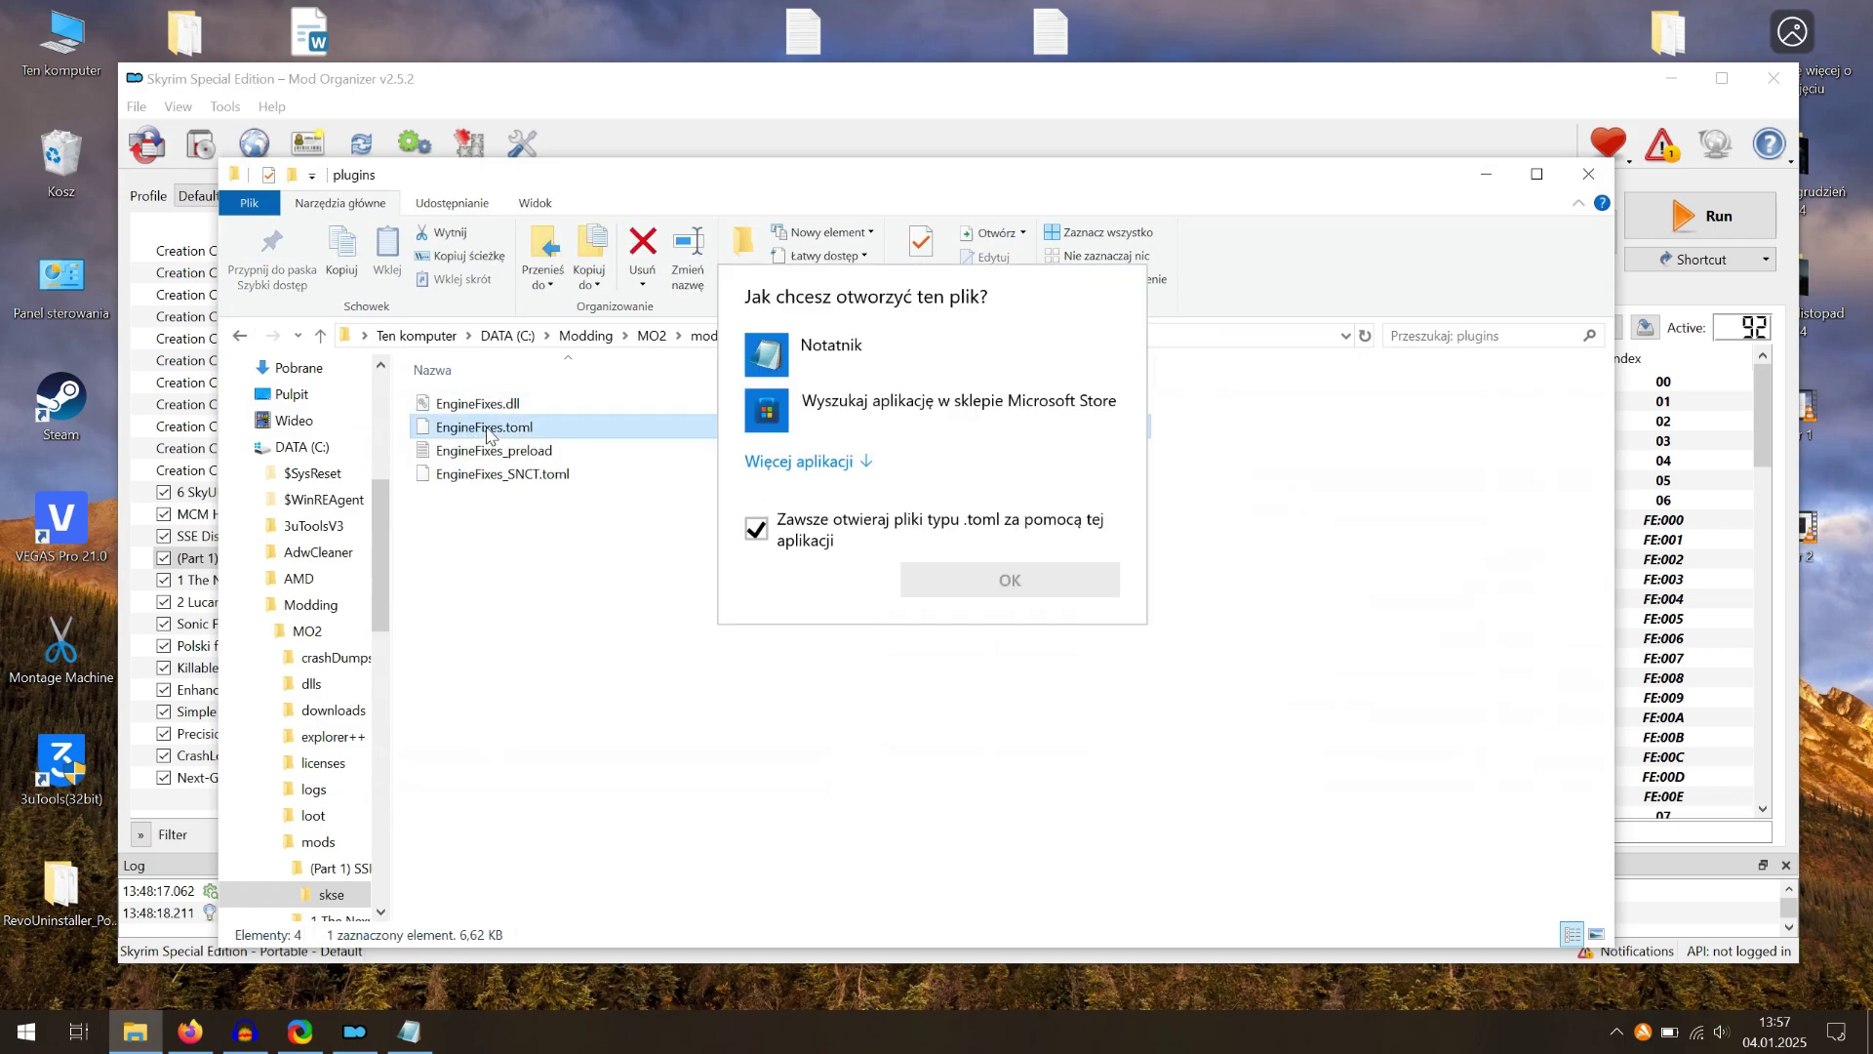
pyautogui.click(784, 549)
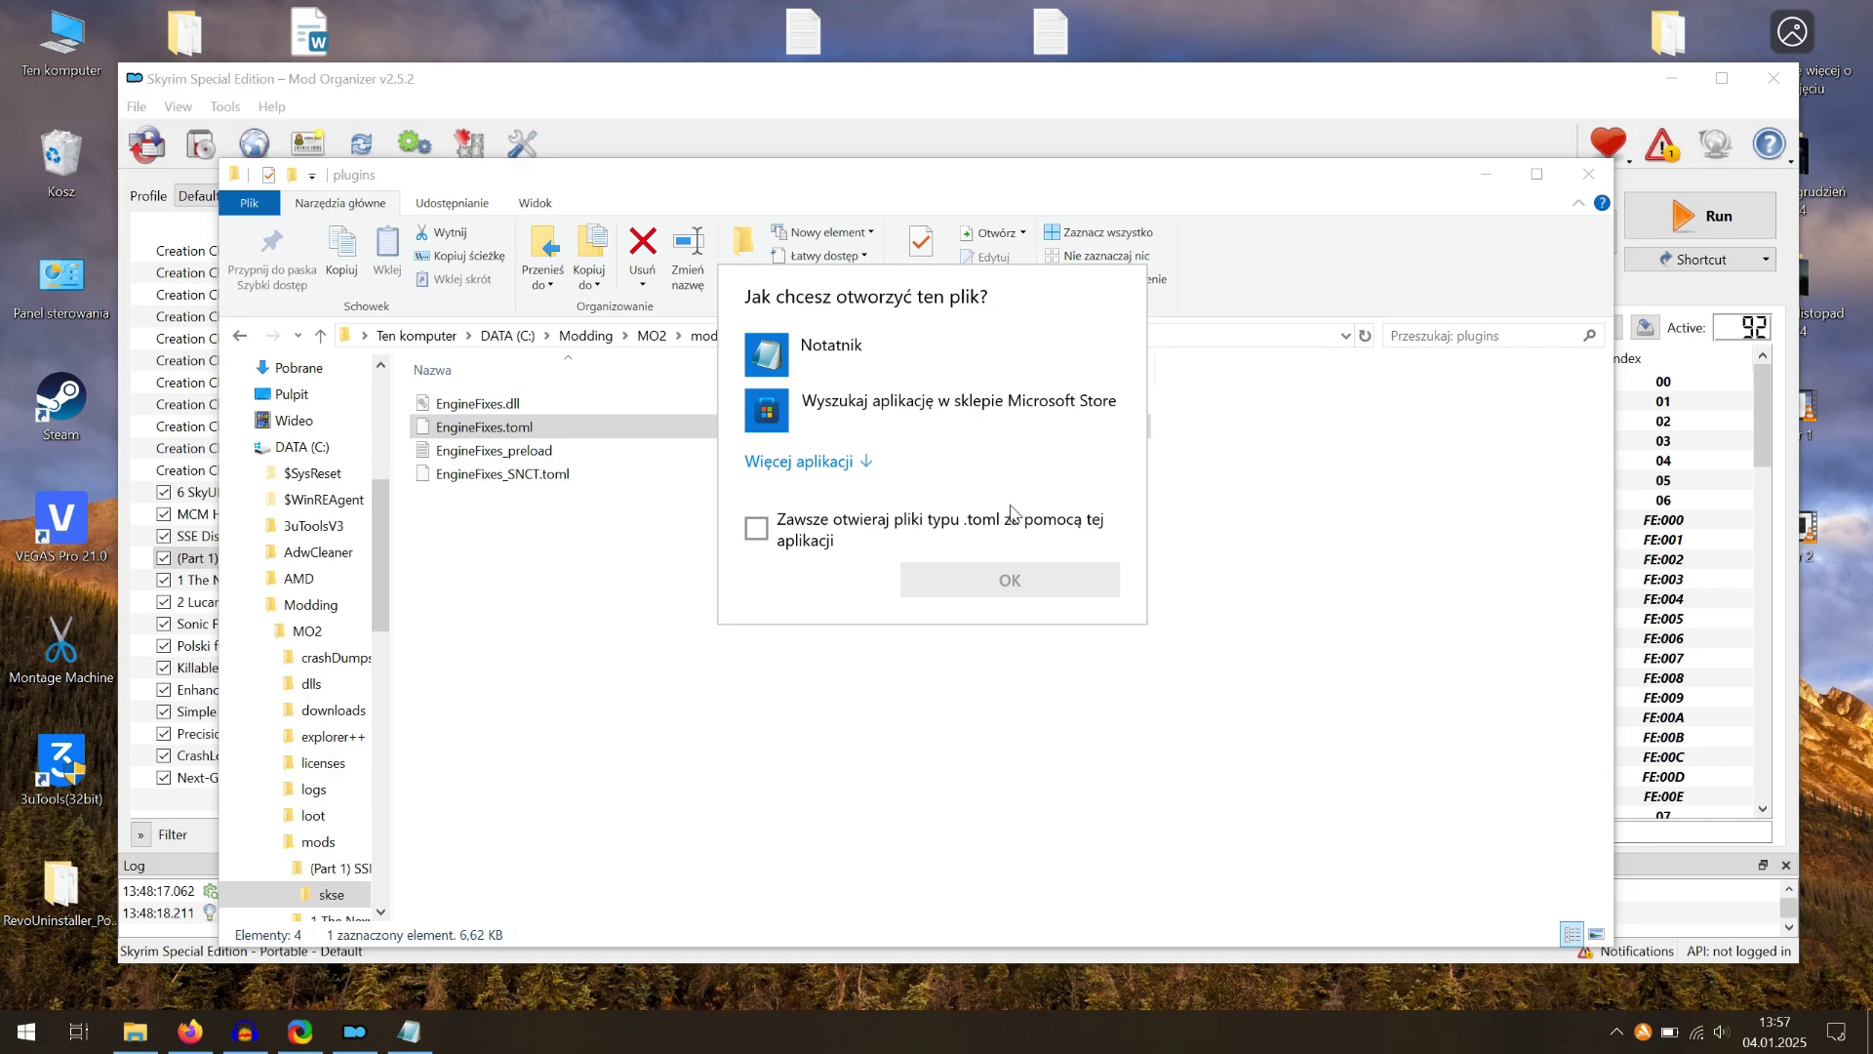
pyautogui.click(867, 361)
pyautogui.click(993, 588)
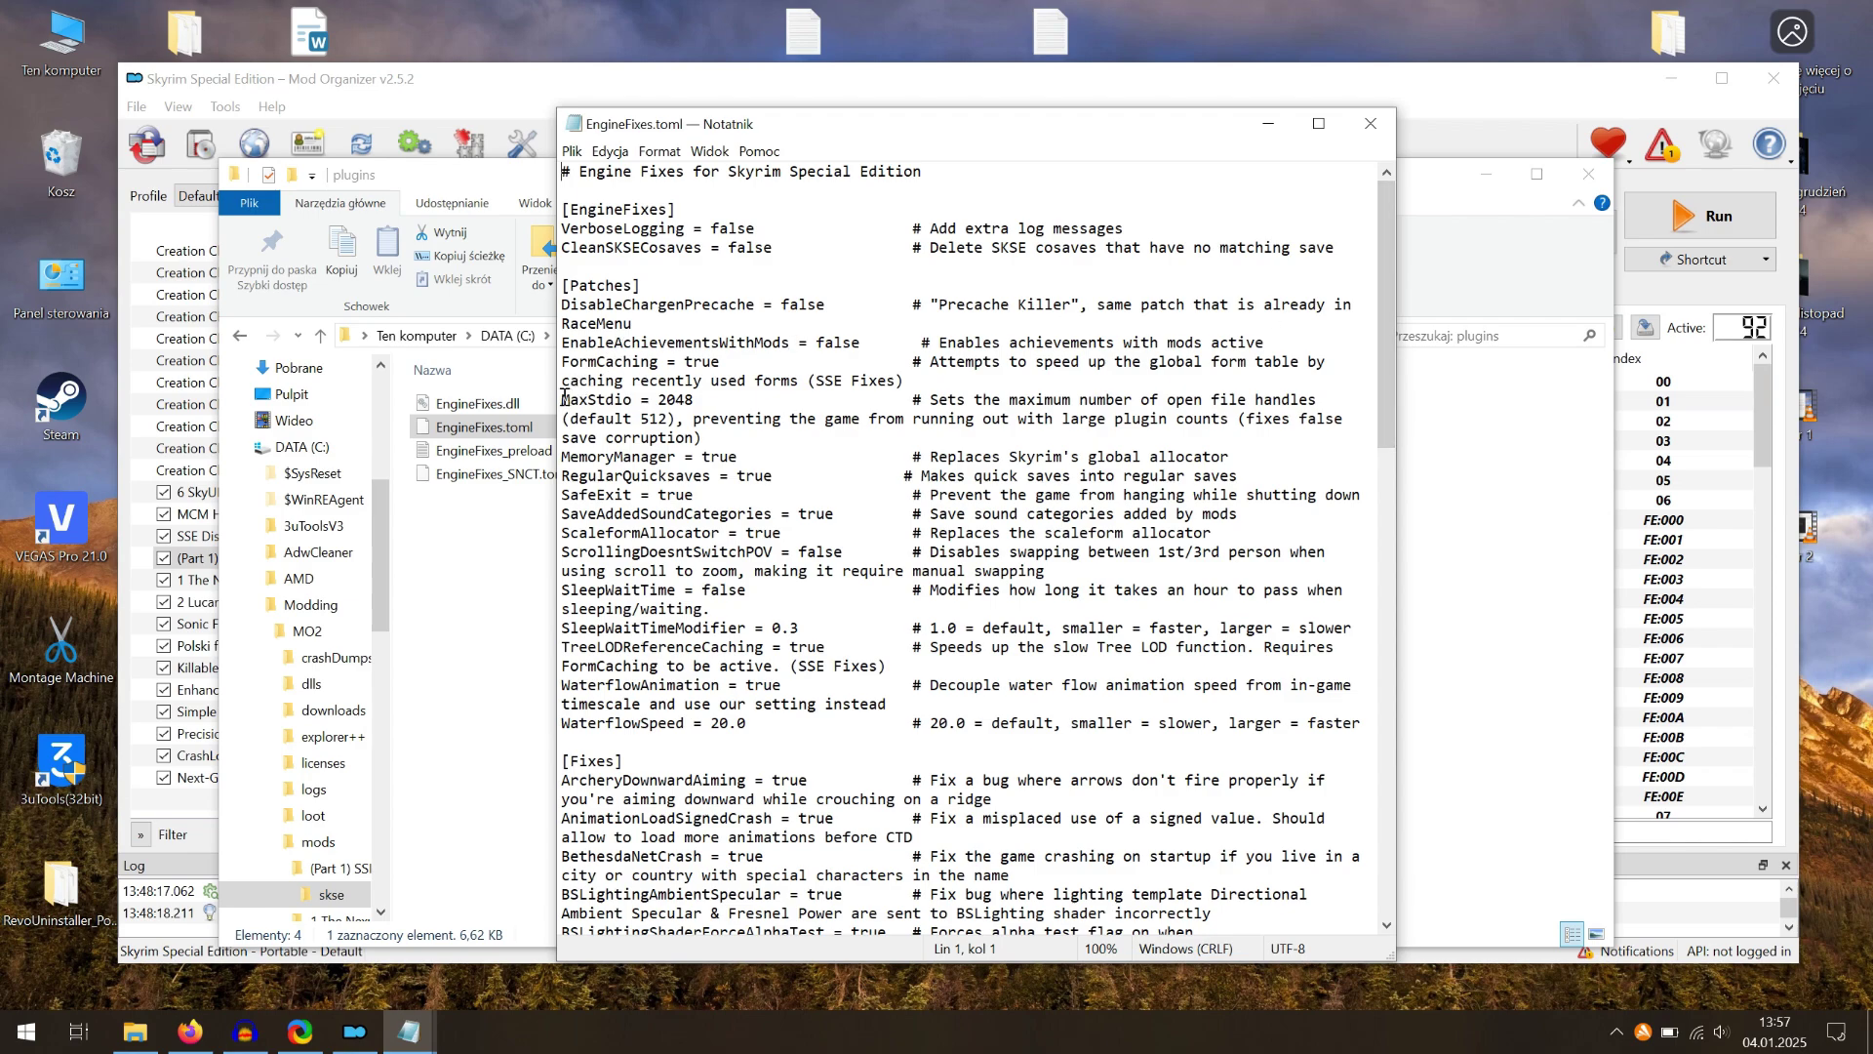
pyautogui.moveTo(563, 398); pyautogui.dragTo(688, 393)
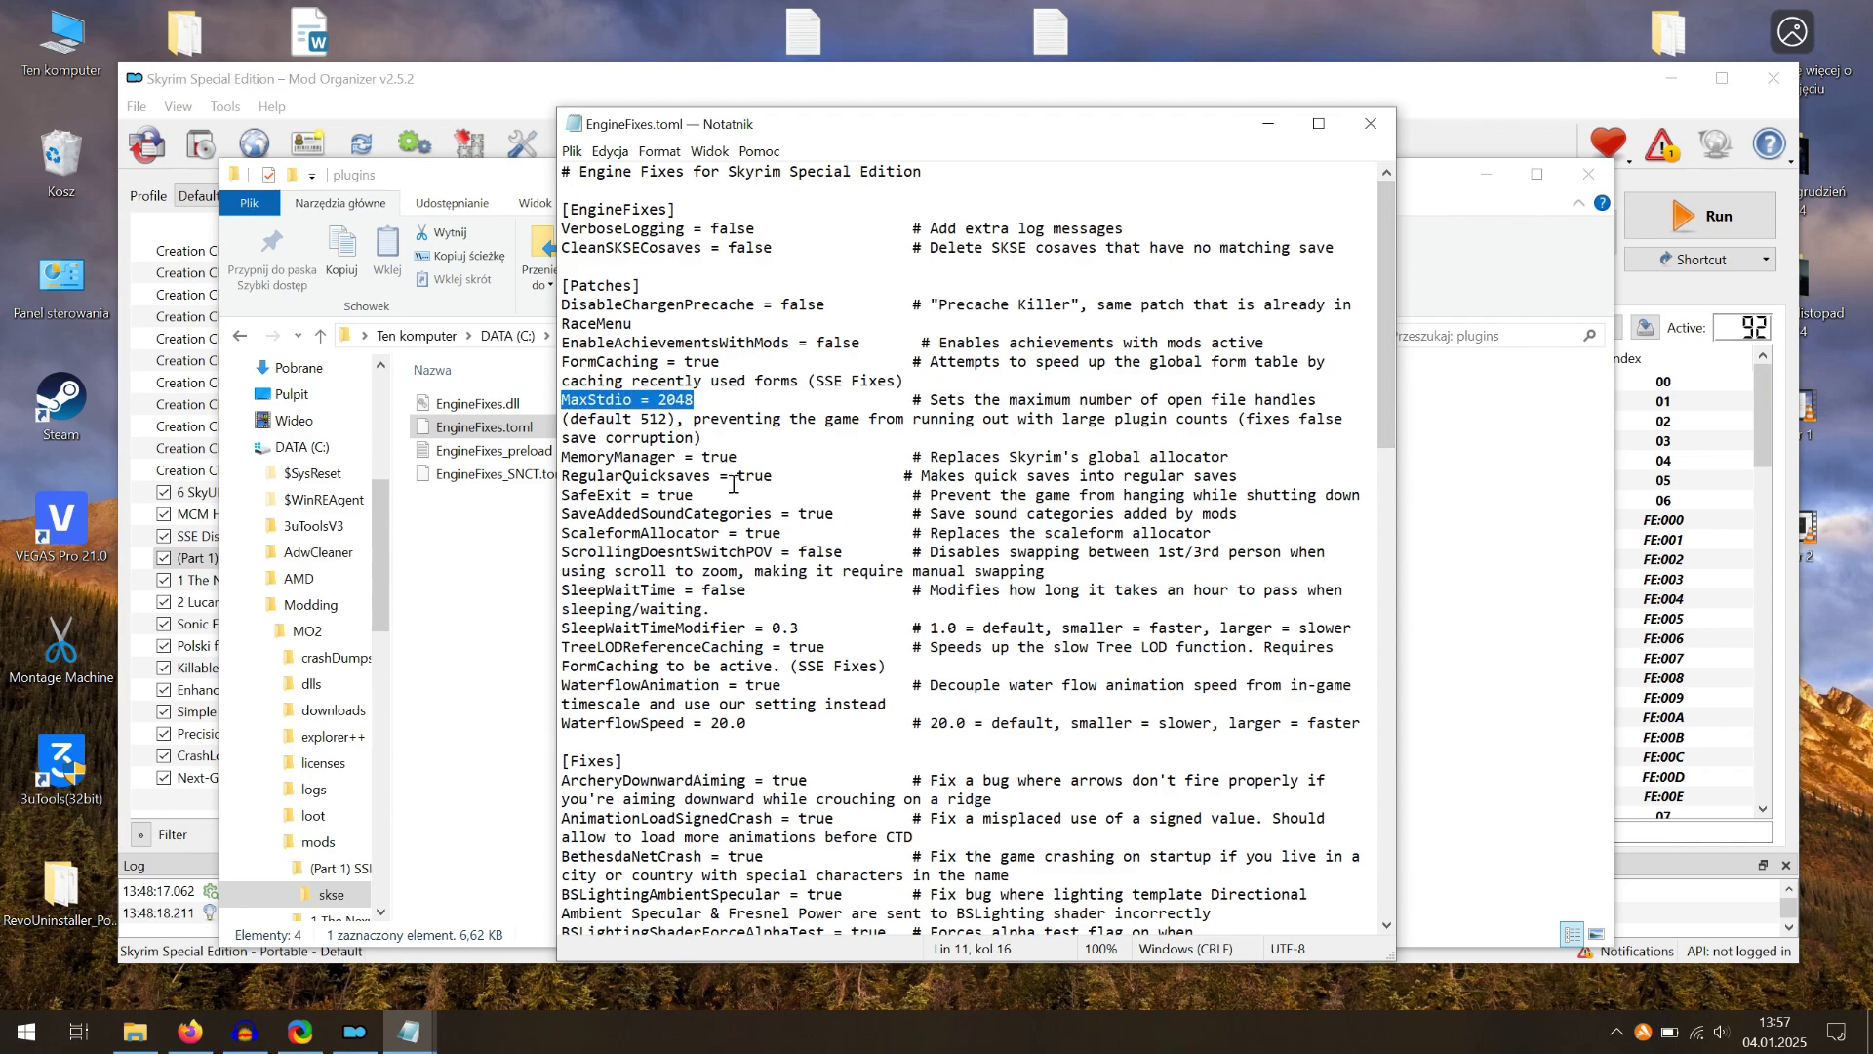
pyautogui.moveTo(563, 476); pyautogui.dragTo(763, 471)
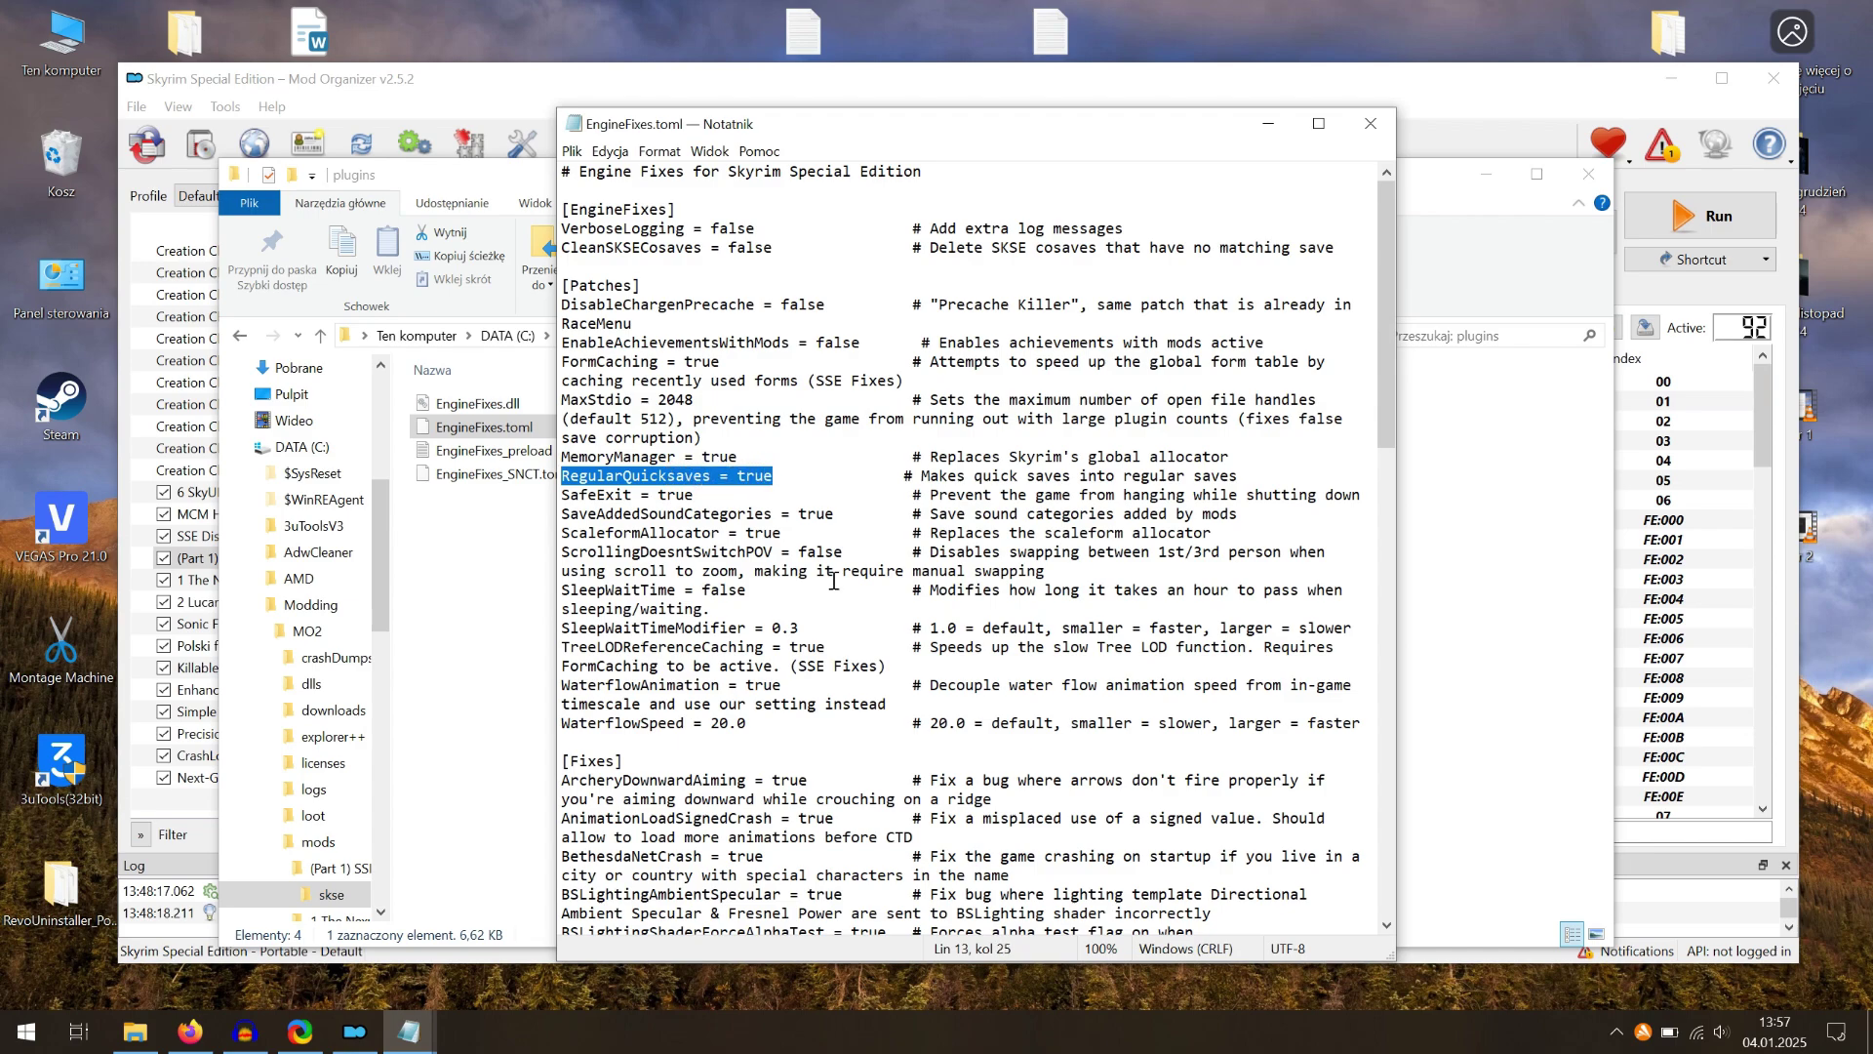
pyautogui.press('Up')
pyautogui.press('Up')
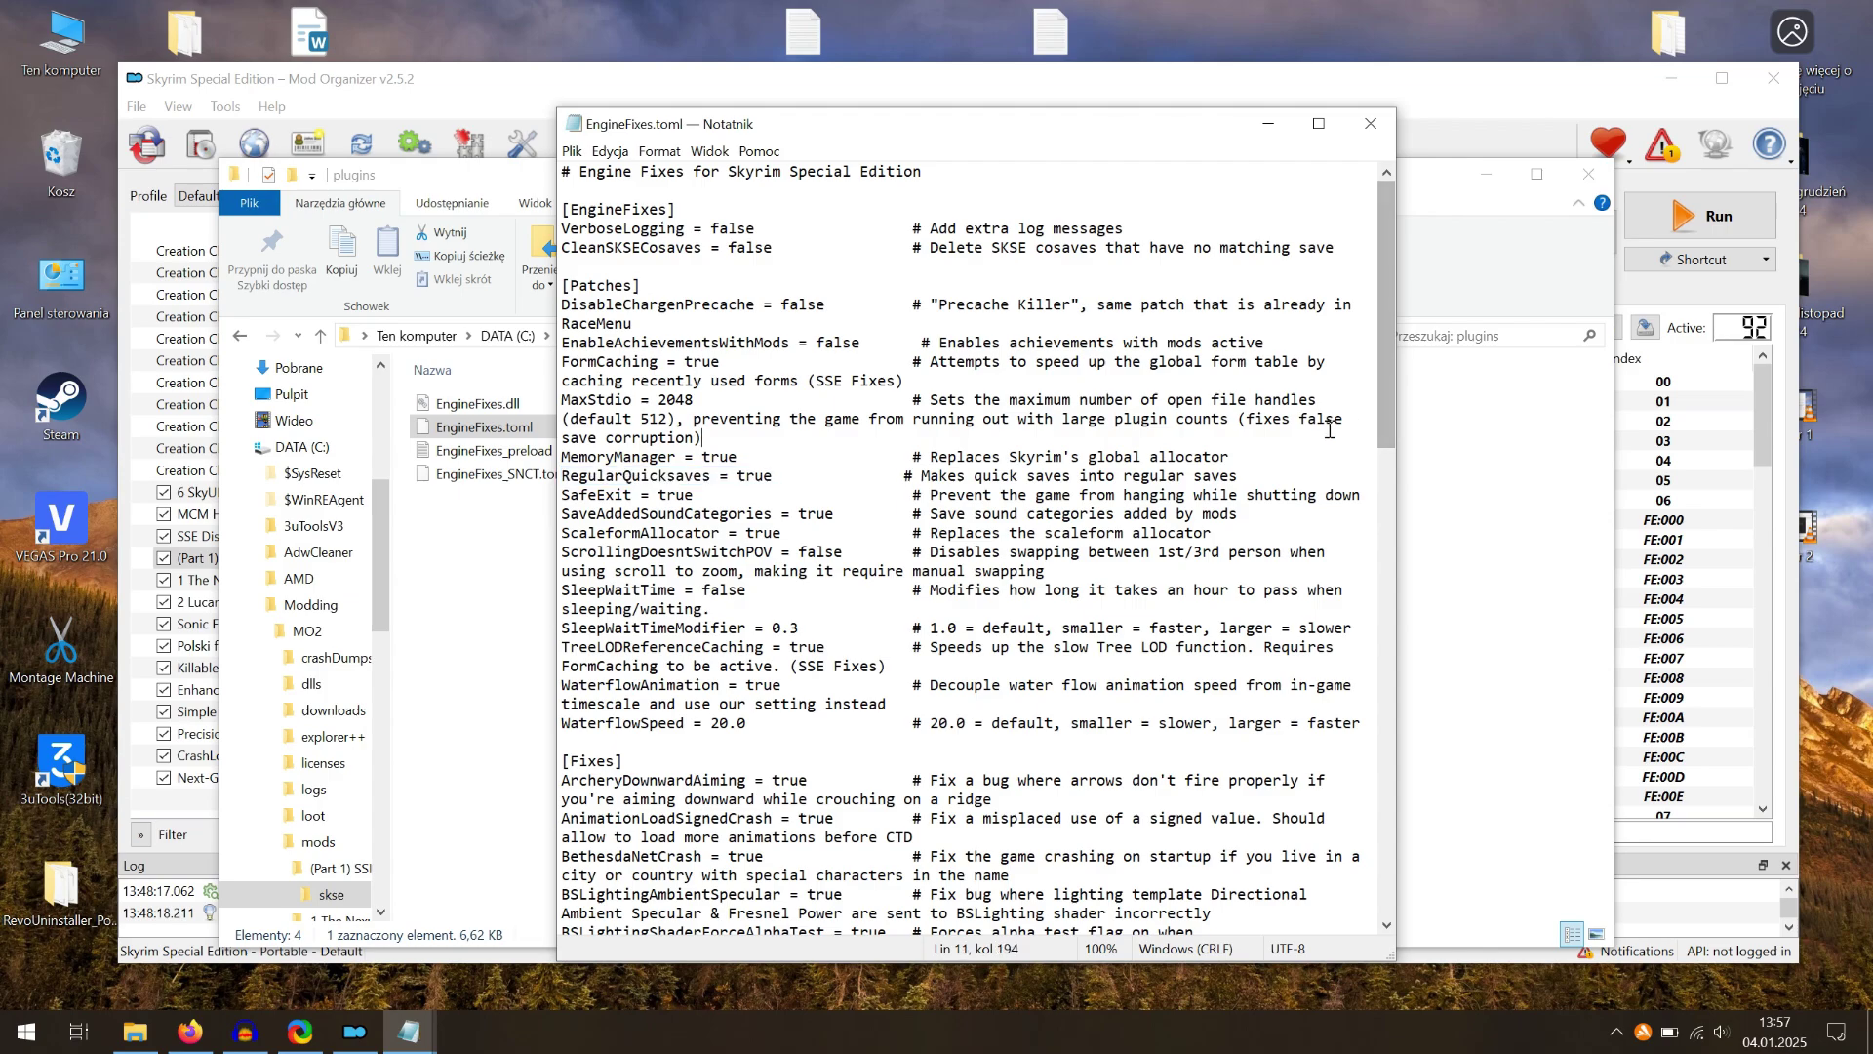
pyautogui.scroll(-7, 1395, 419)
pyautogui.moveTo(1398, 456); pyautogui.dragTo(1400, 830)
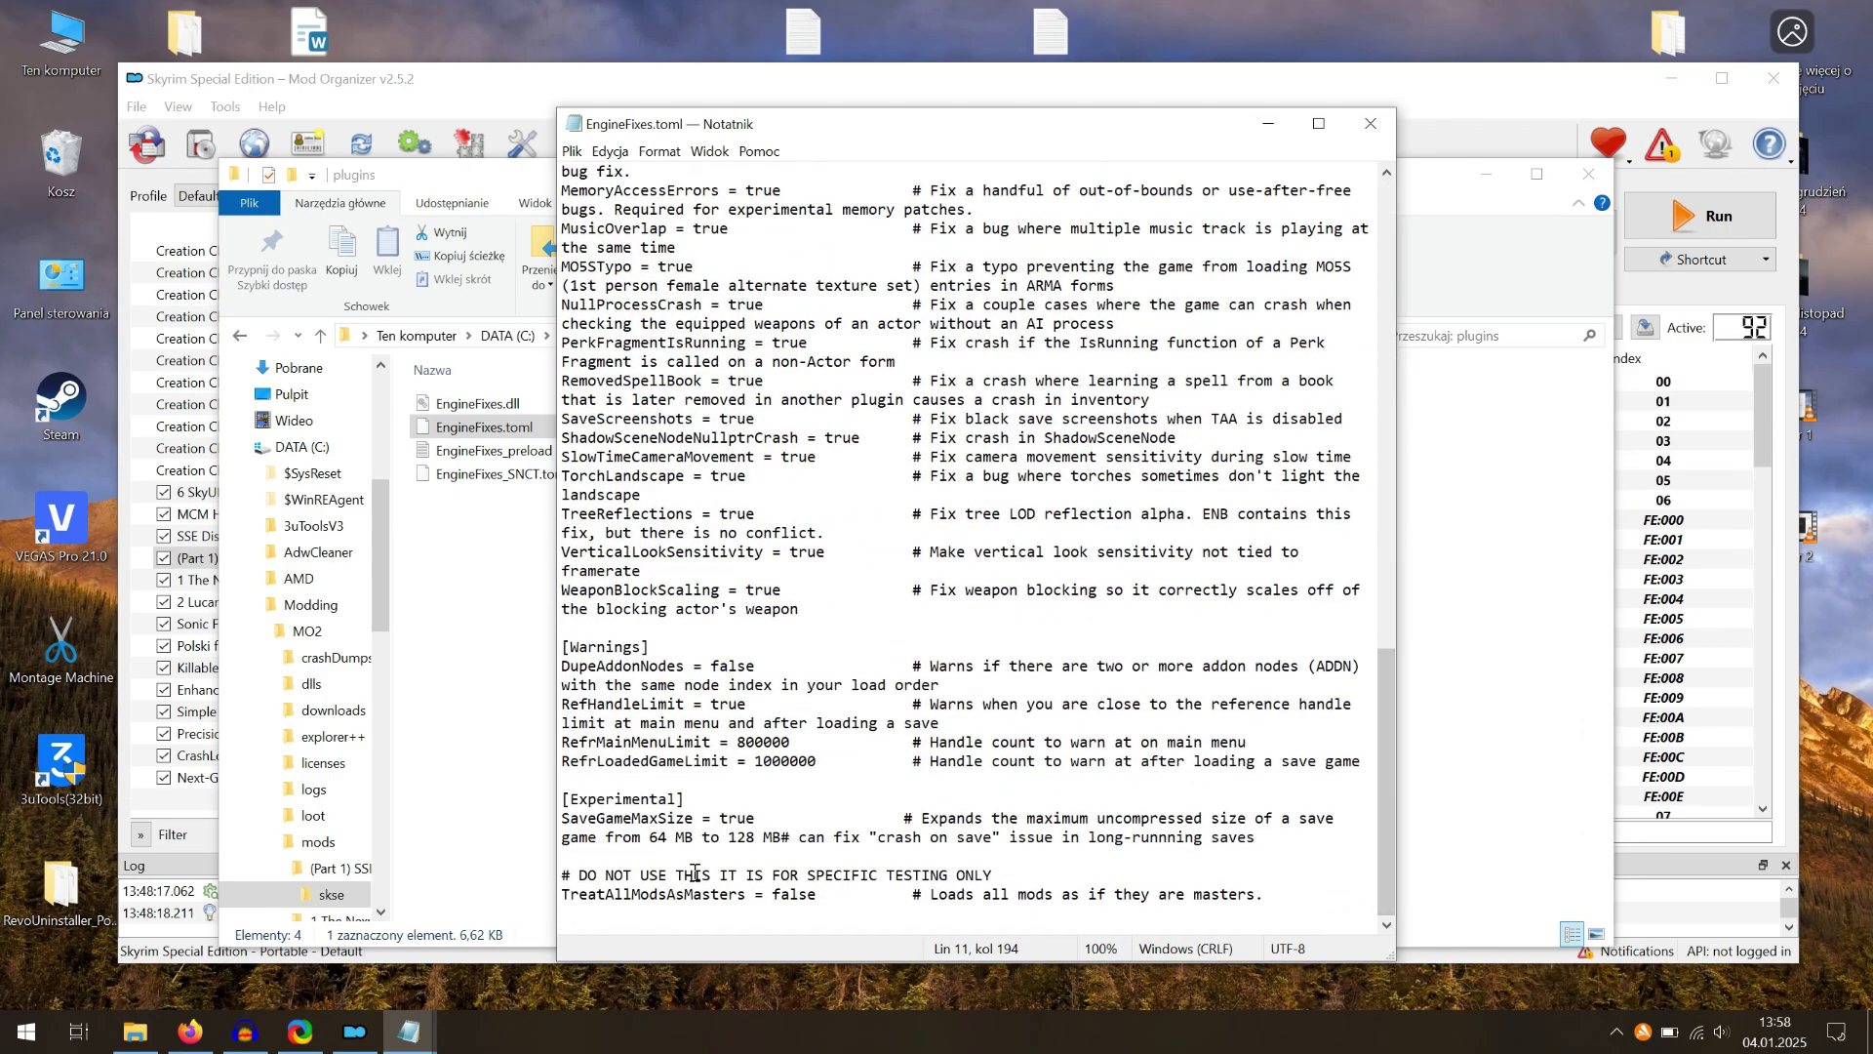
pyautogui.moveTo(562, 817); pyautogui.dragTo(757, 817)
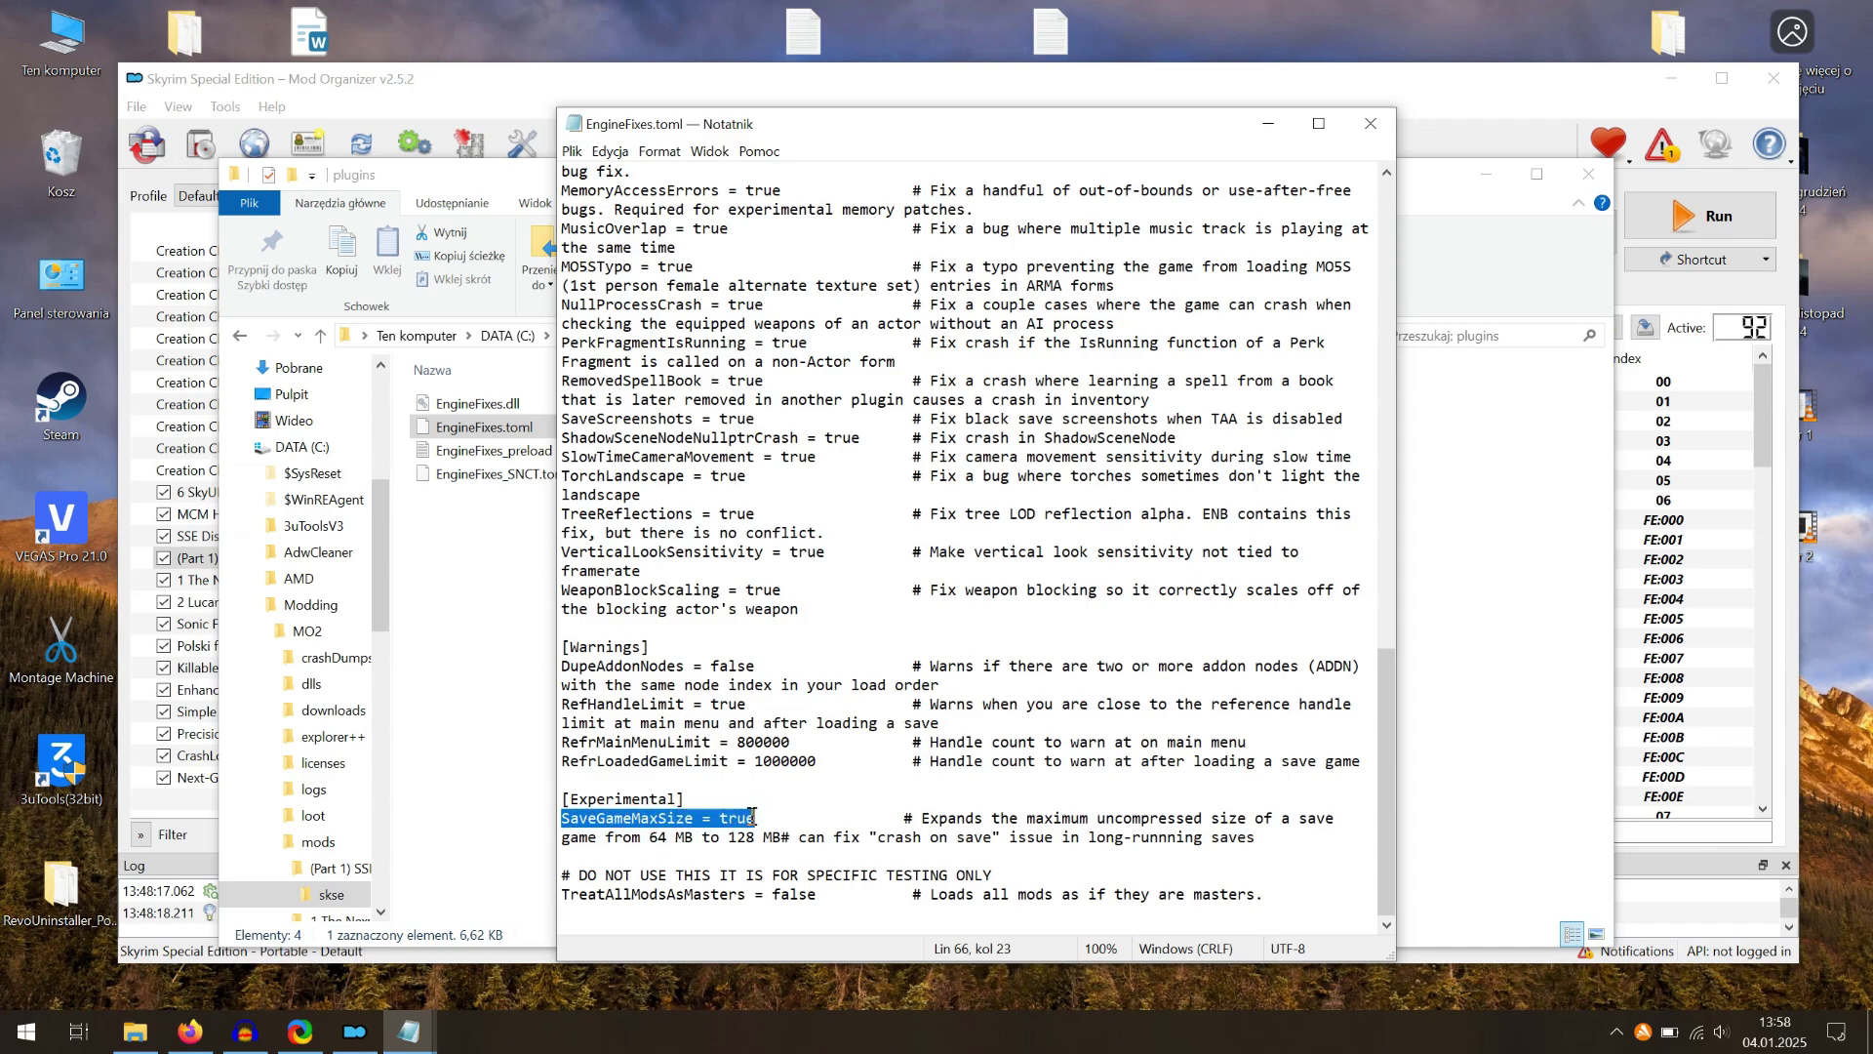
pyautogui.click(878, 762)
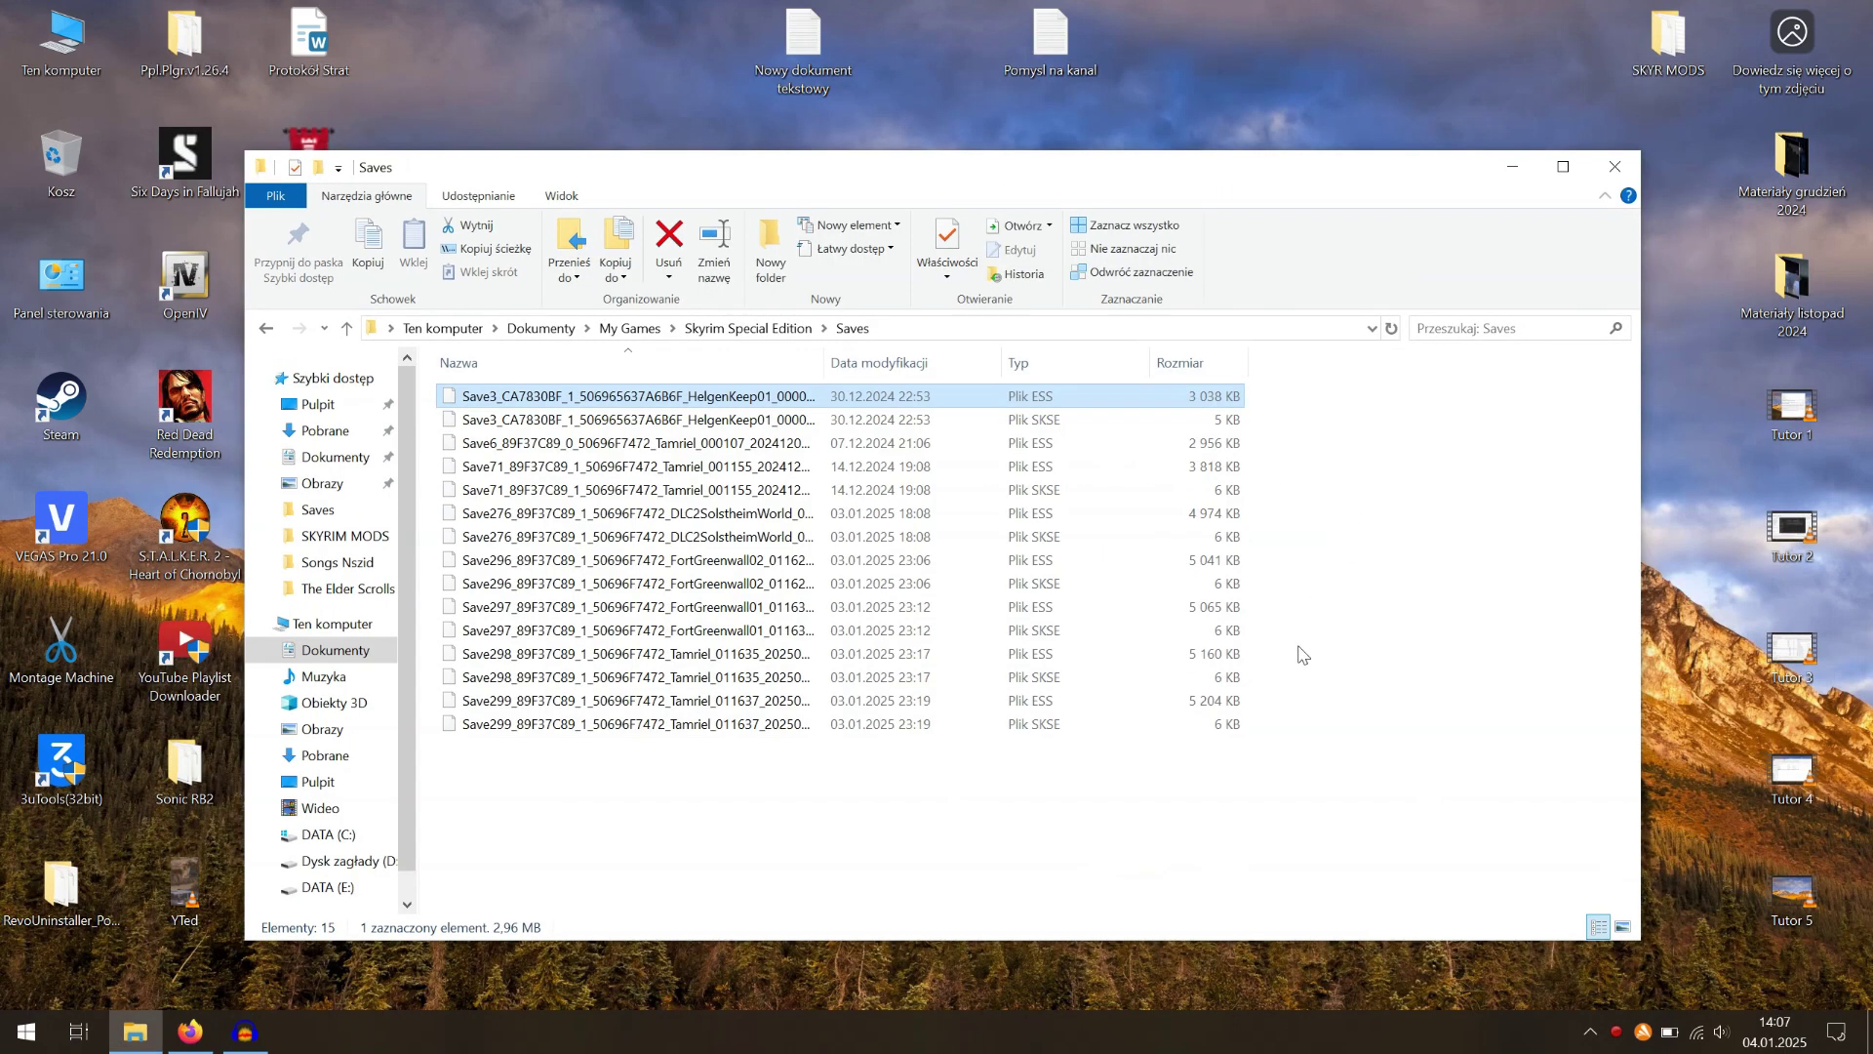
# Step: Select the Save299 save from 03.01.2025 23:19 in the Saves folder
pyautogui.click(1234, 707)
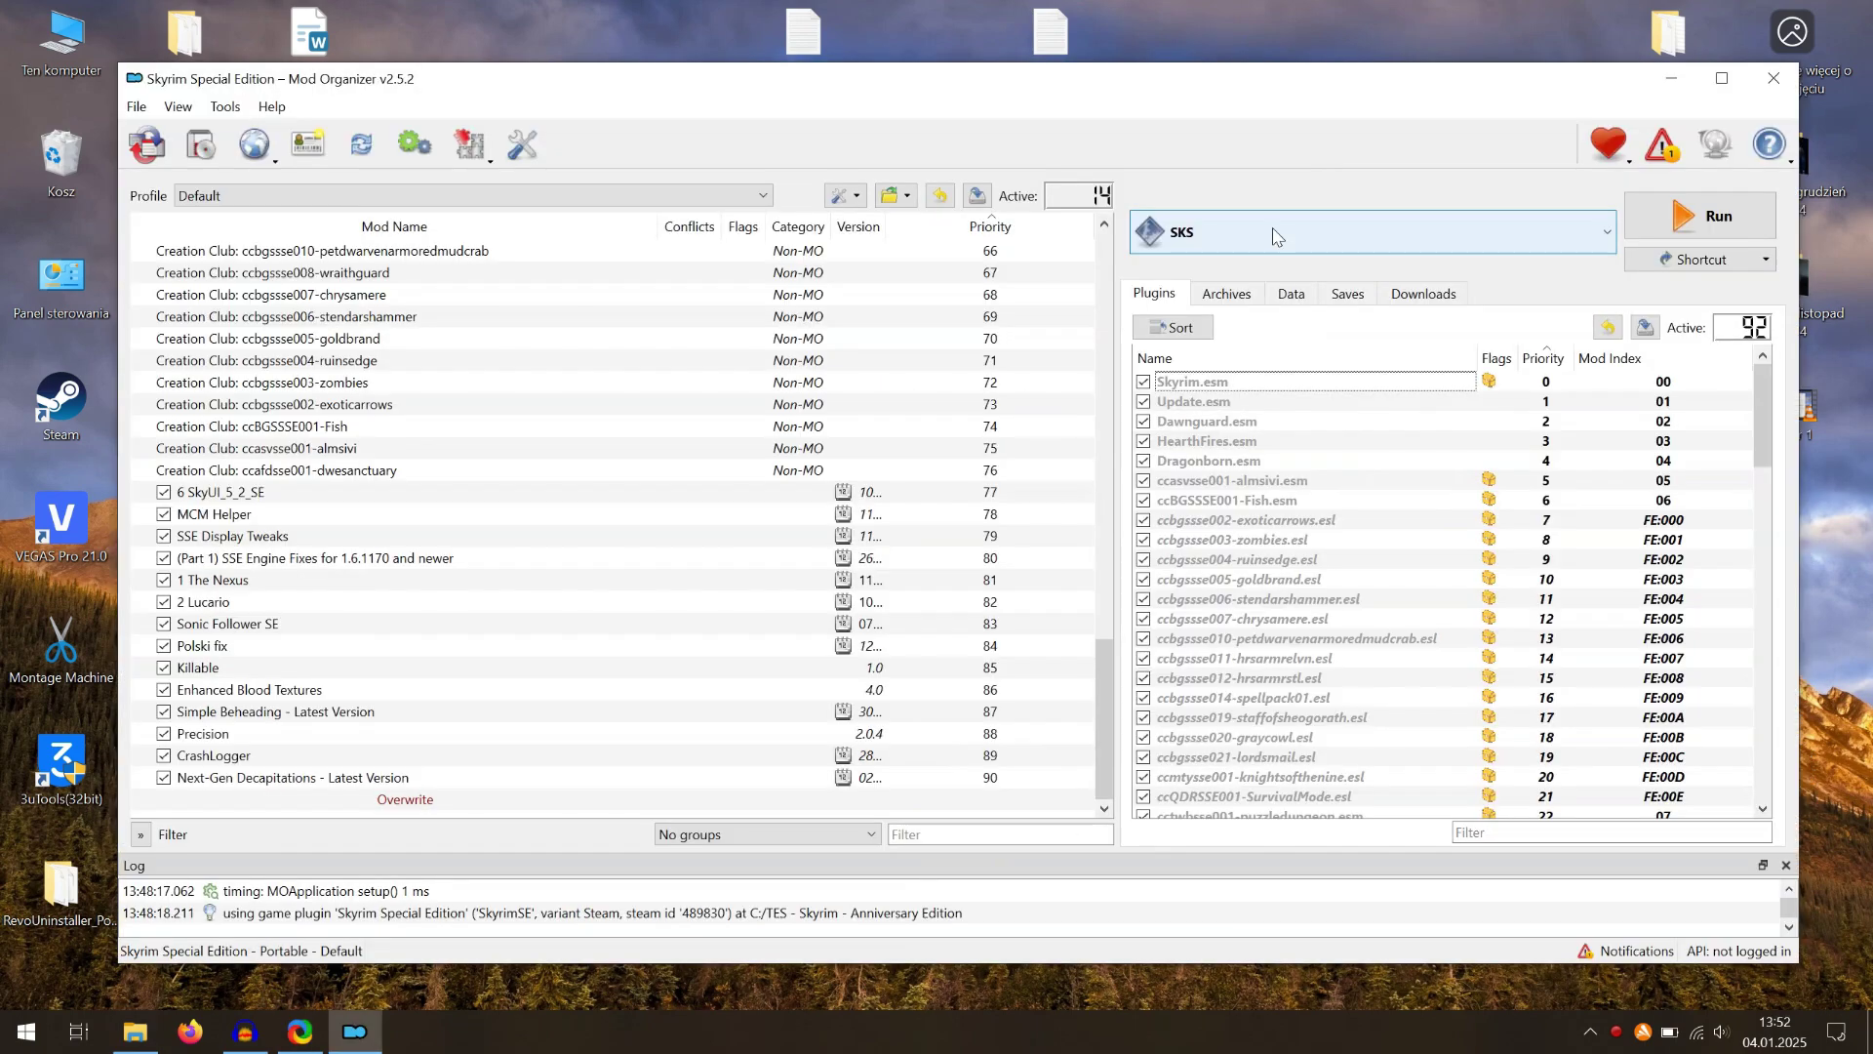
# Step: From the CrashLogger mod, browse to Documents\My Games\Skyrim Special Edition\SKSE
pyautogui.click(270, 758)
pyautogui.rightClick(270, 758)
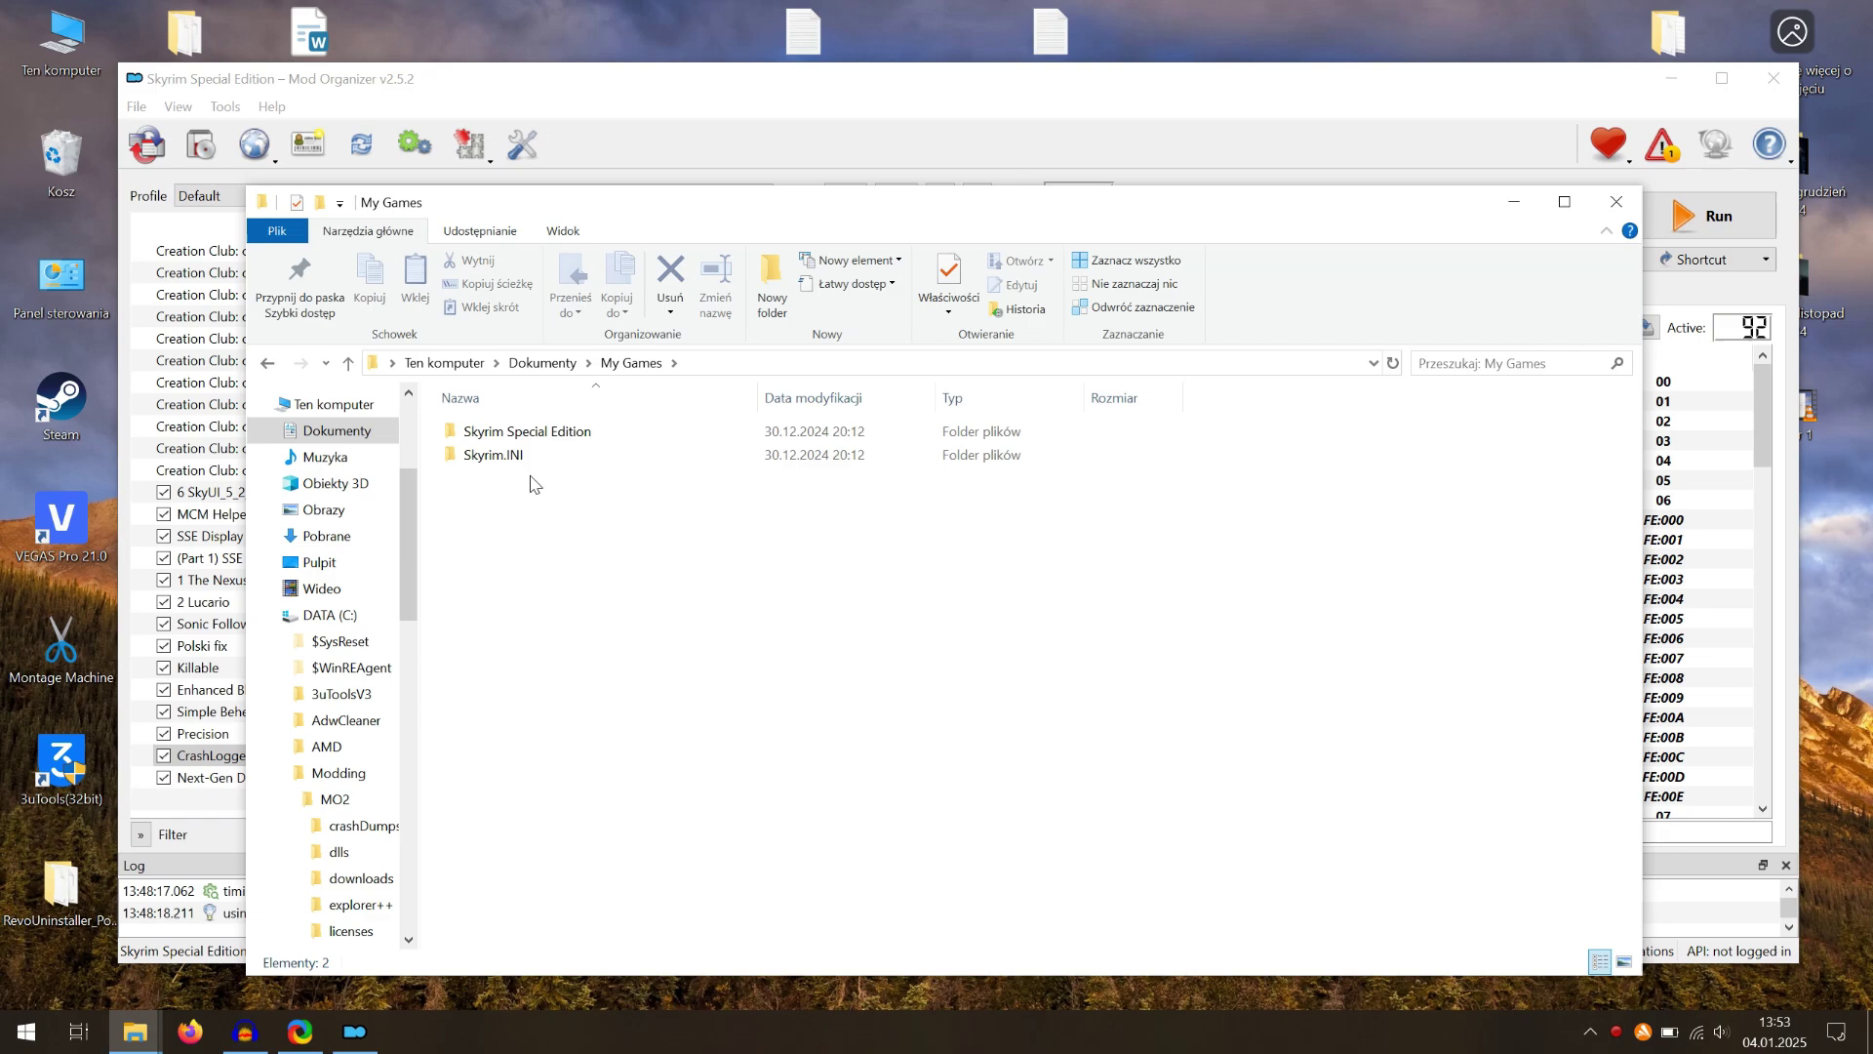
pyautogui.doubleClick(585, 434)
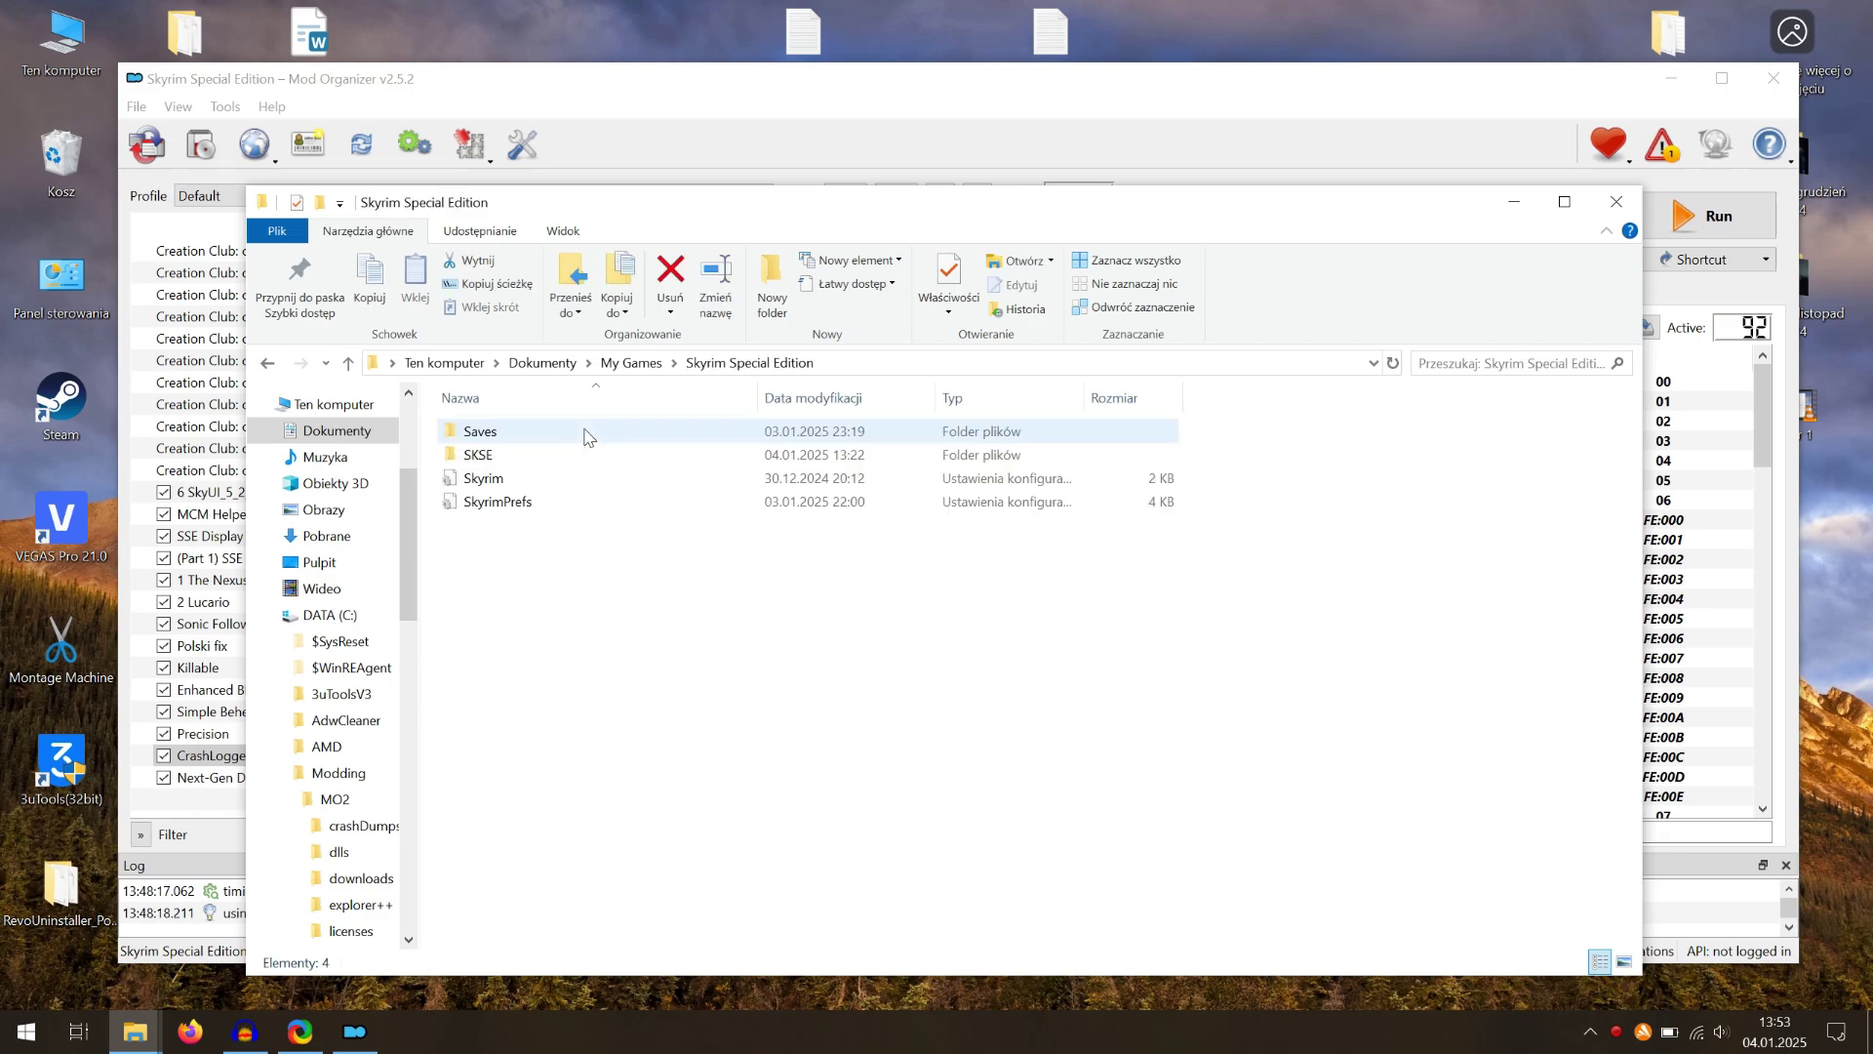
pyautogui.doubleClick(492, 455)
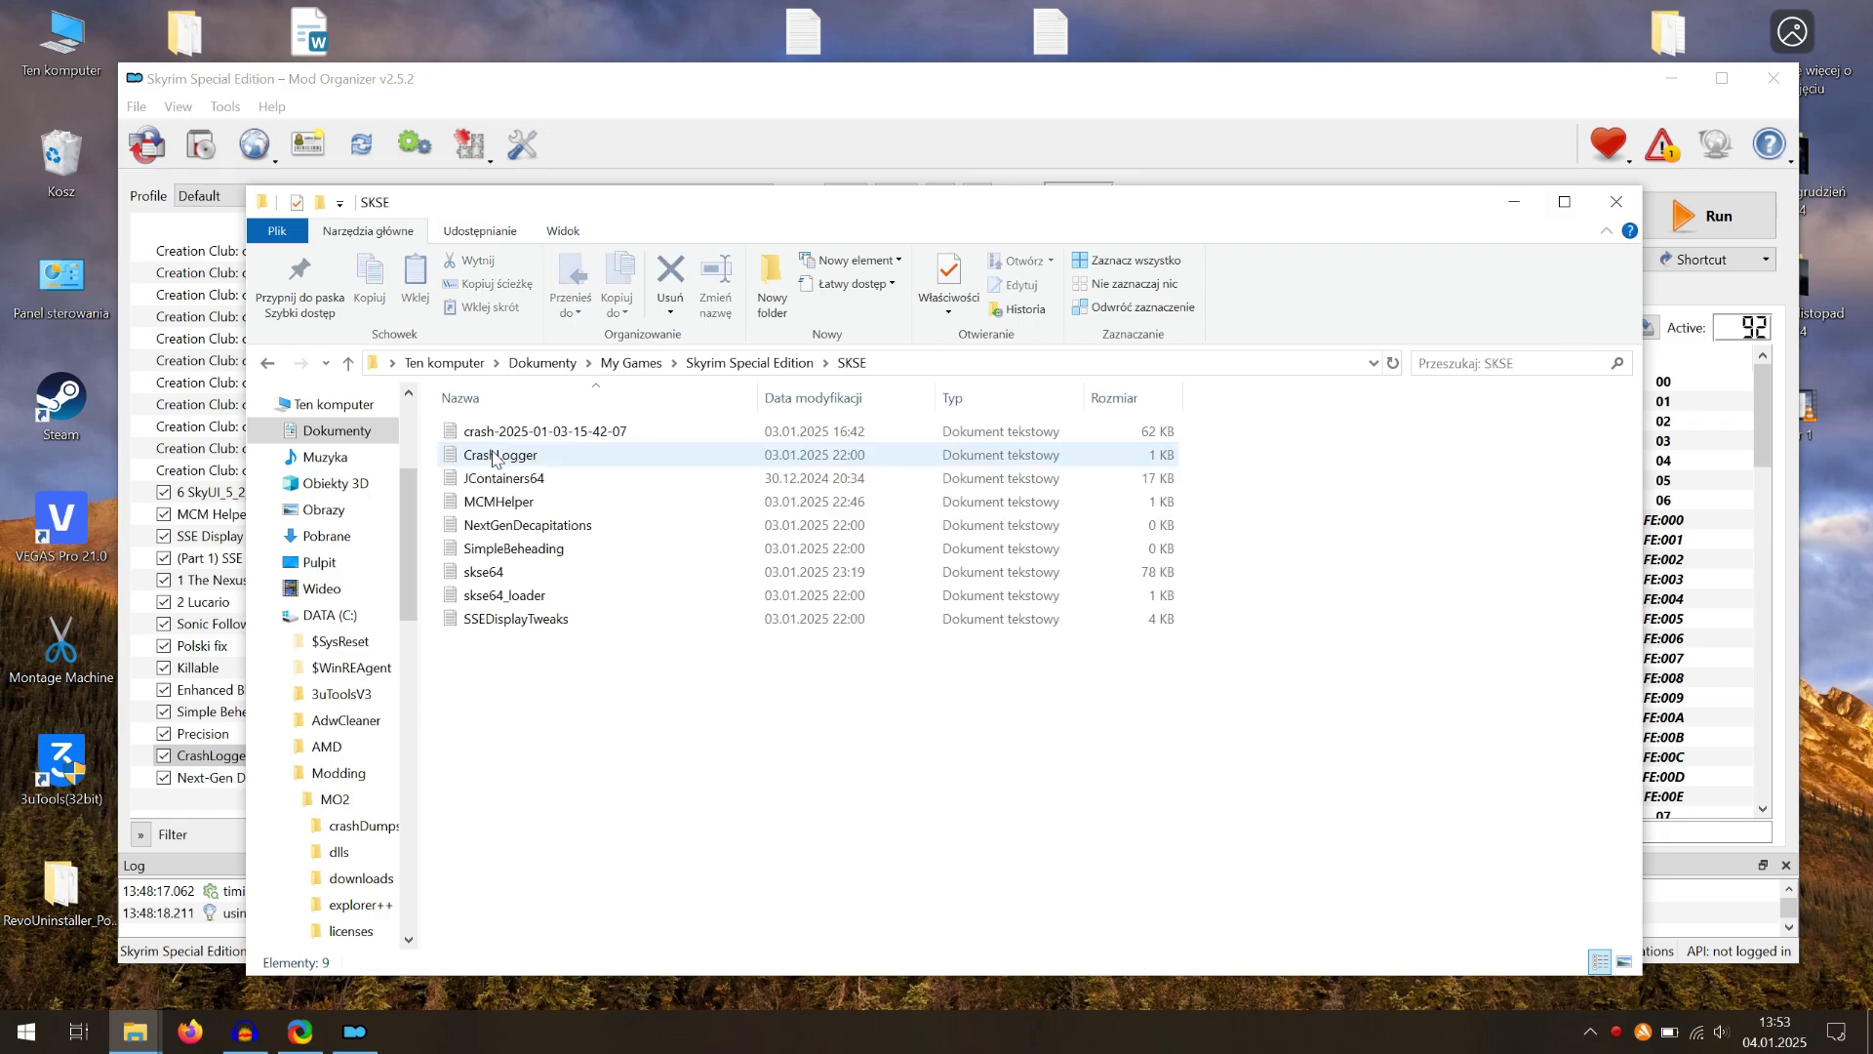
pyautogui.moveTo(595, 436)
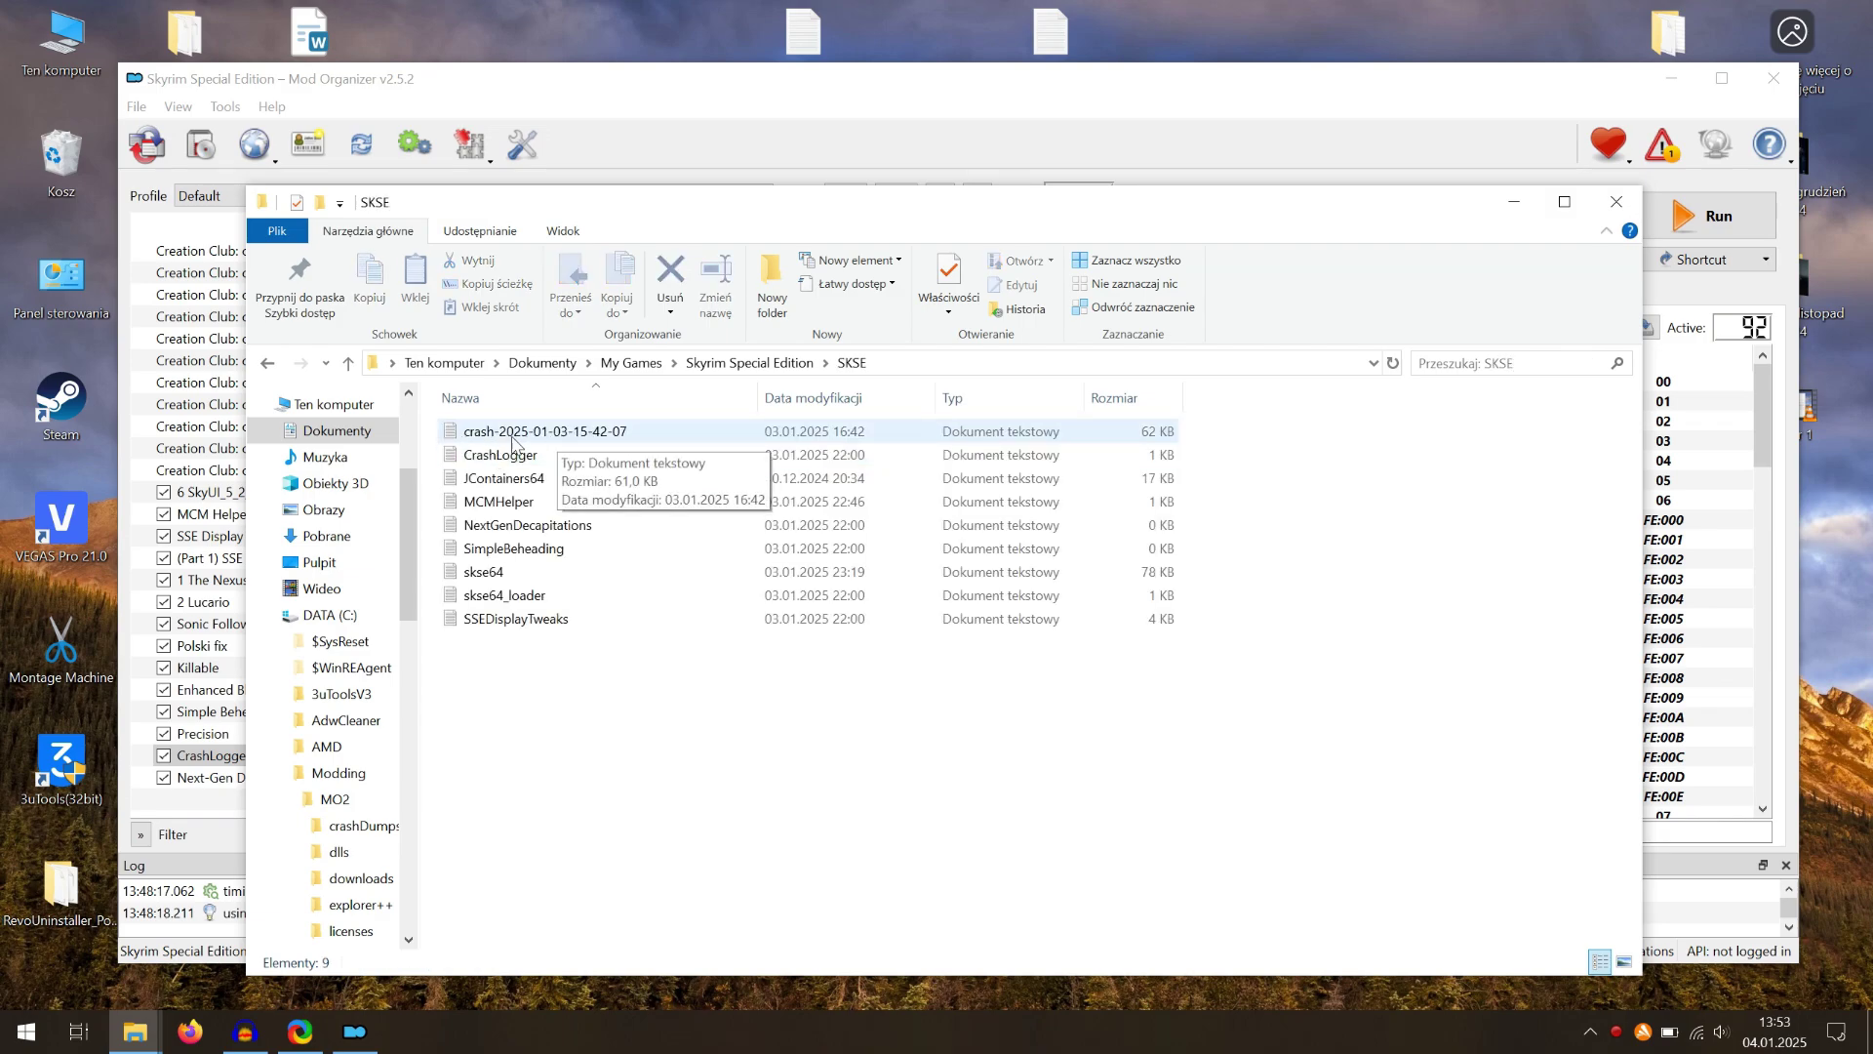
pyautogui.doubleClick(595, 434)
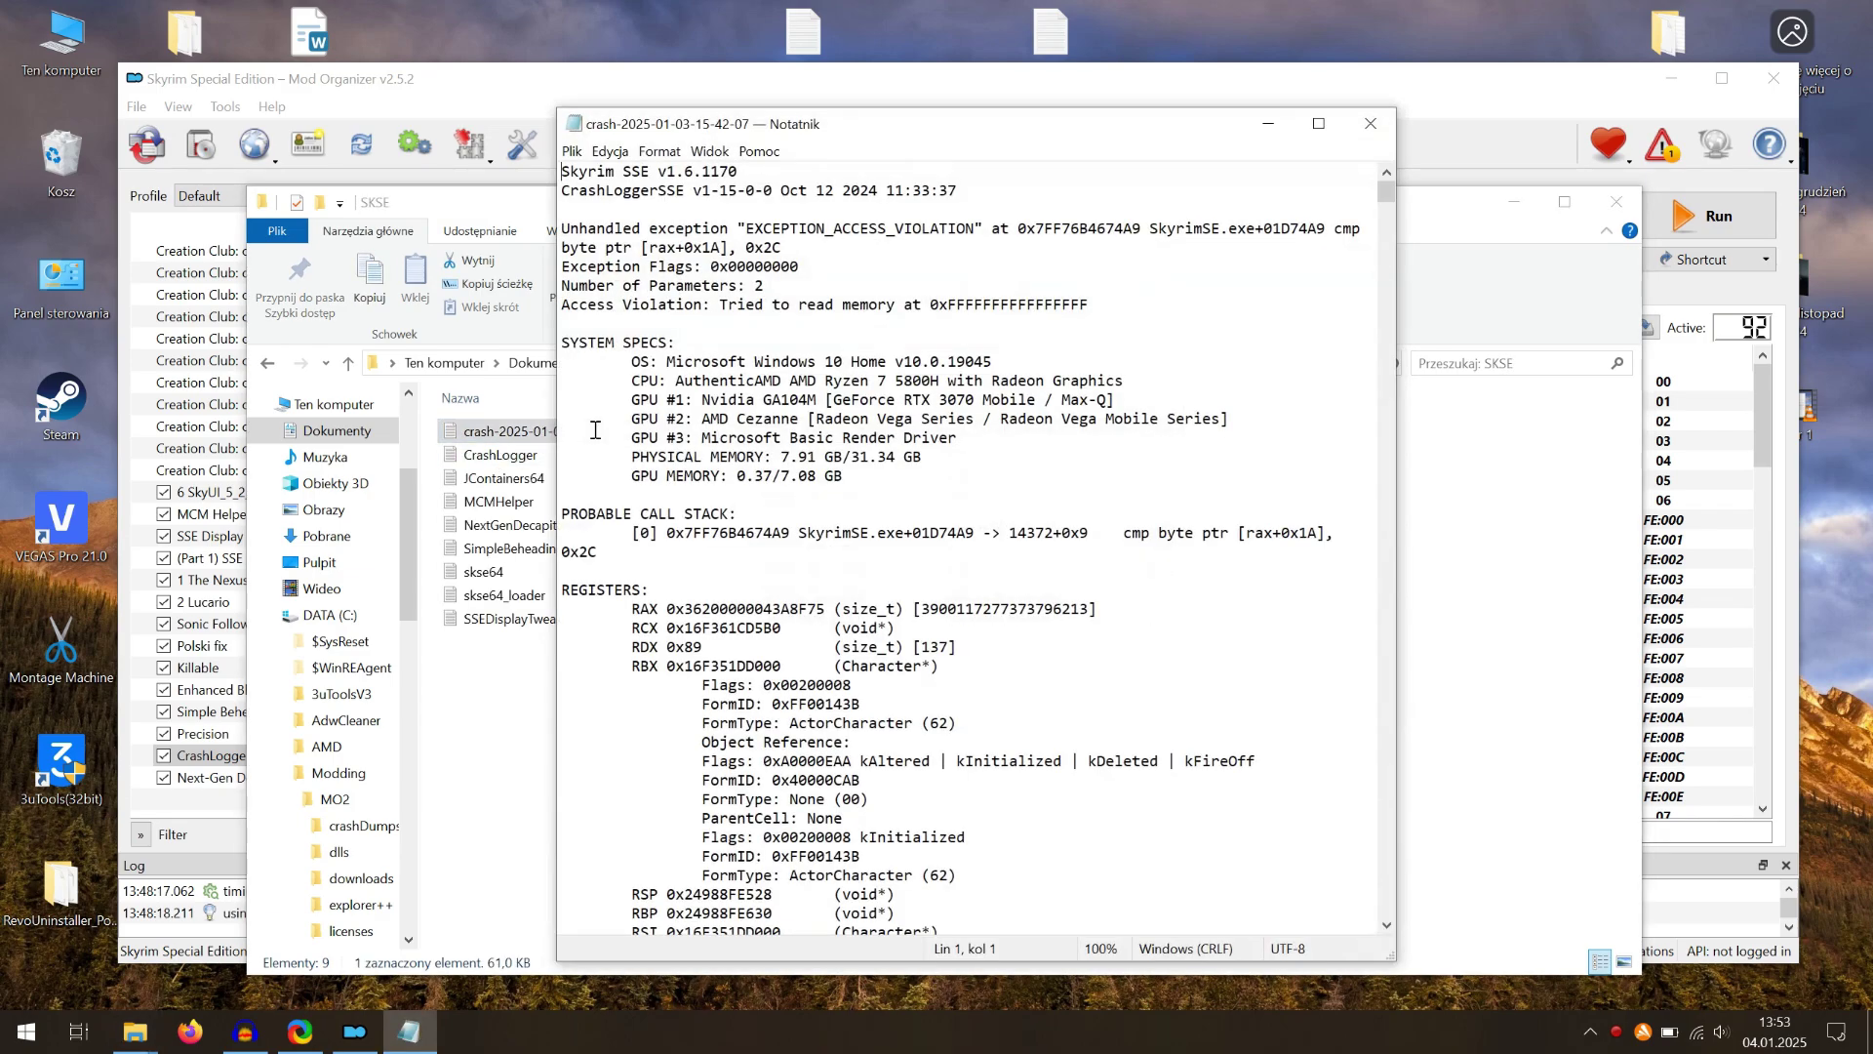
pyautogui.click(1525, 214)
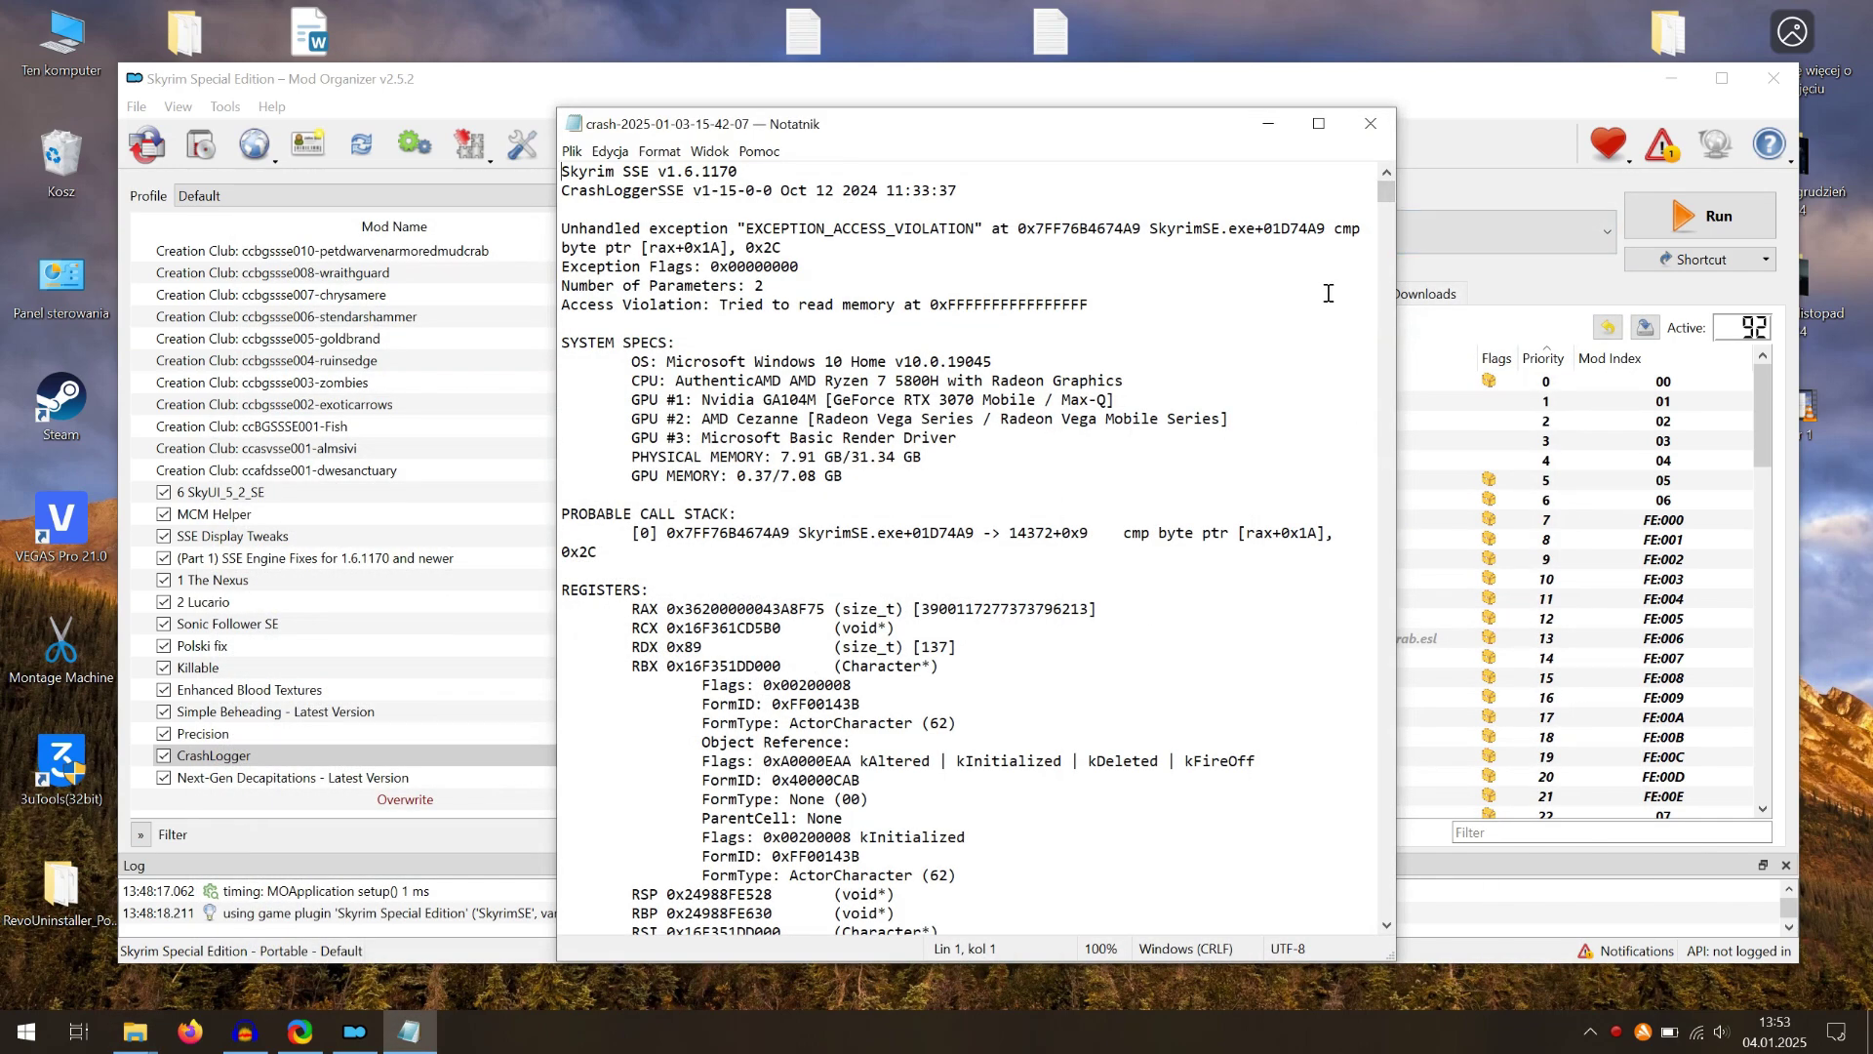
pyautogui.hotkey('ctrl', 'a')
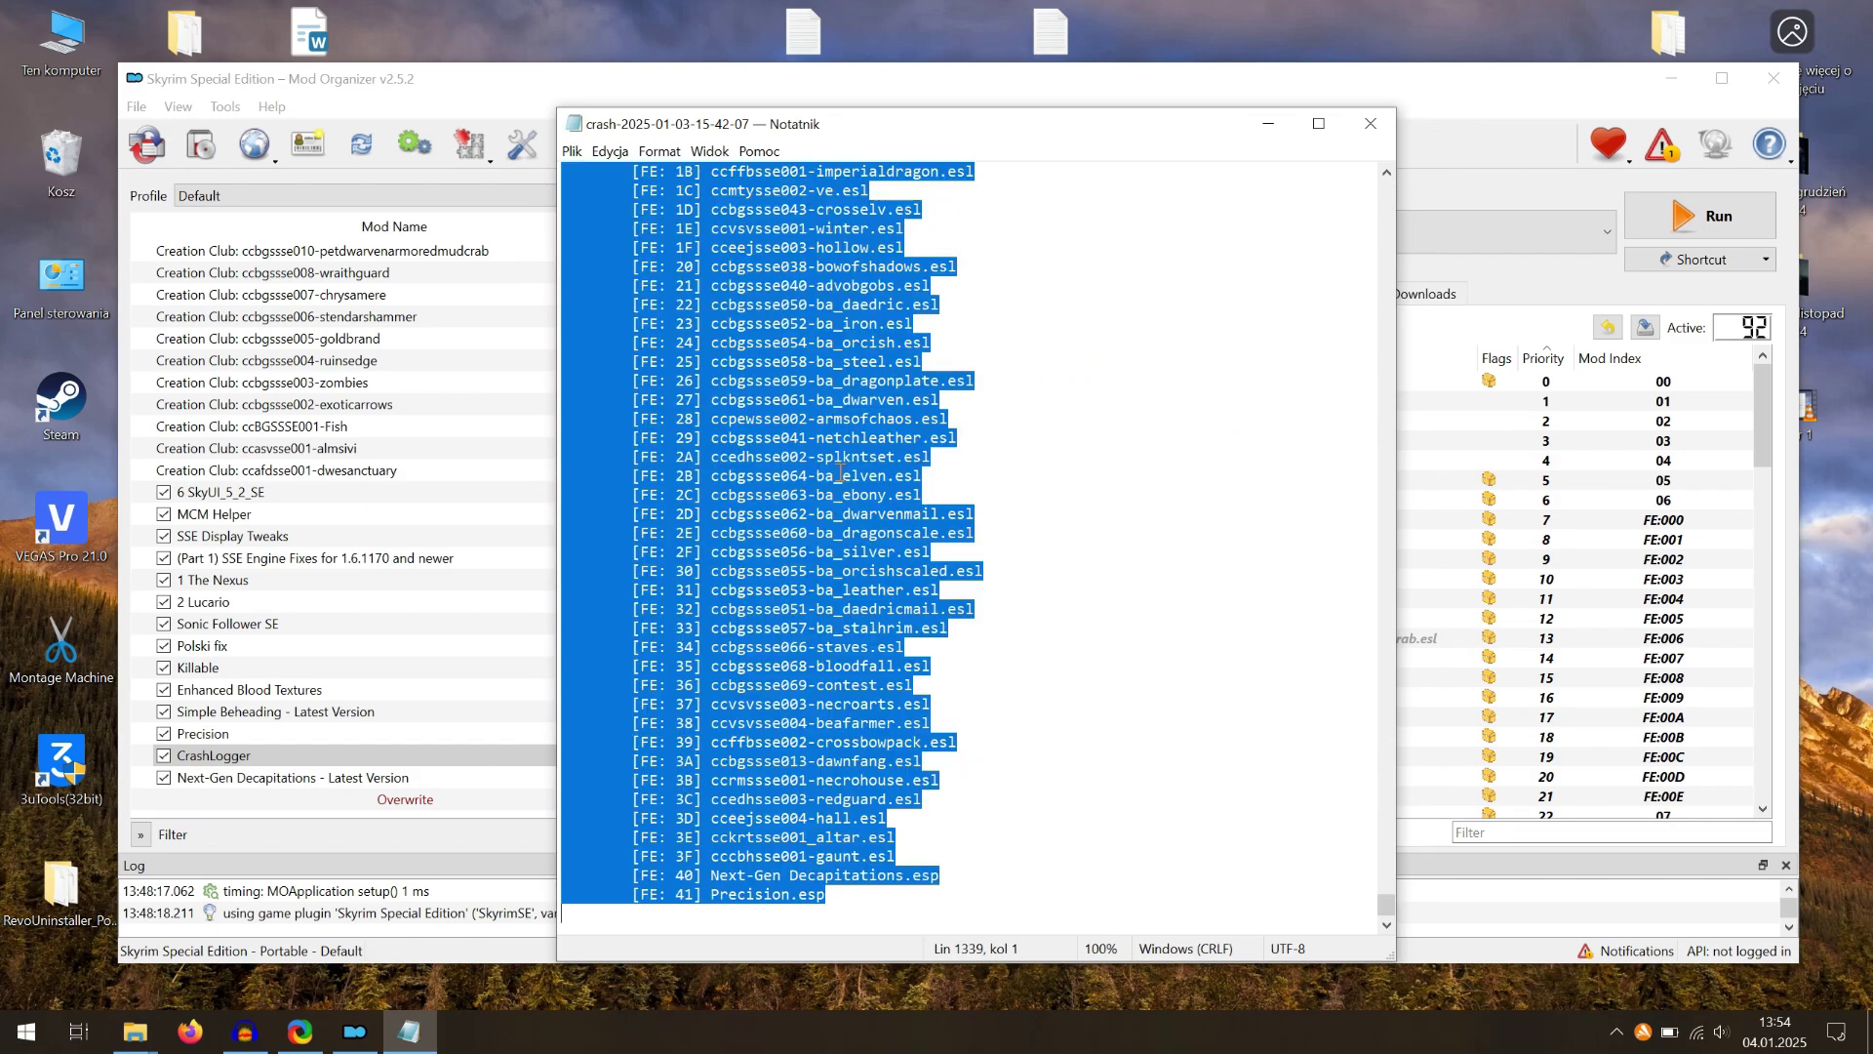
pyautogui.rightClick(797, 505)
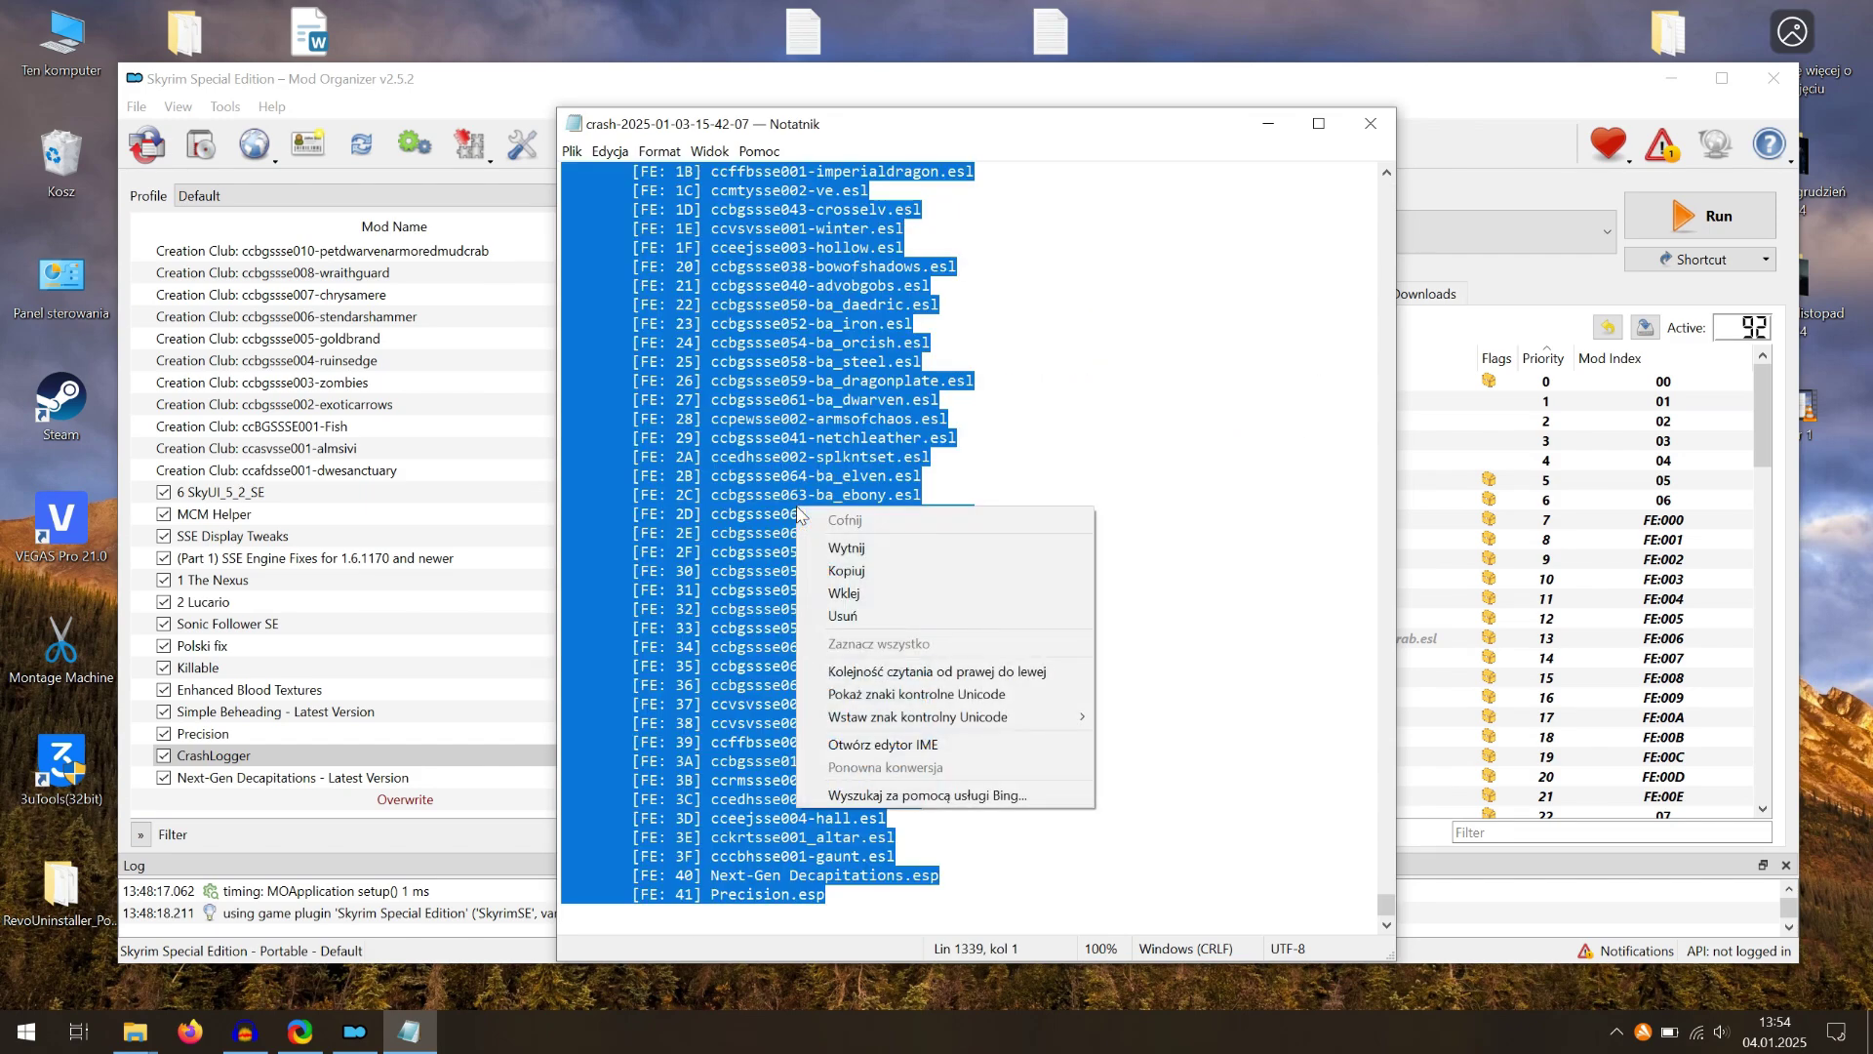
pyautogui.click(854, 578)
# Step: Paste the crash log into Phostwood's analyzer, enable Advanced Users, analyze, and scroll to the diagnoses
pyautogui.hotkey('alt', 'Tab')
pyautogui.rightClick(140, 436)
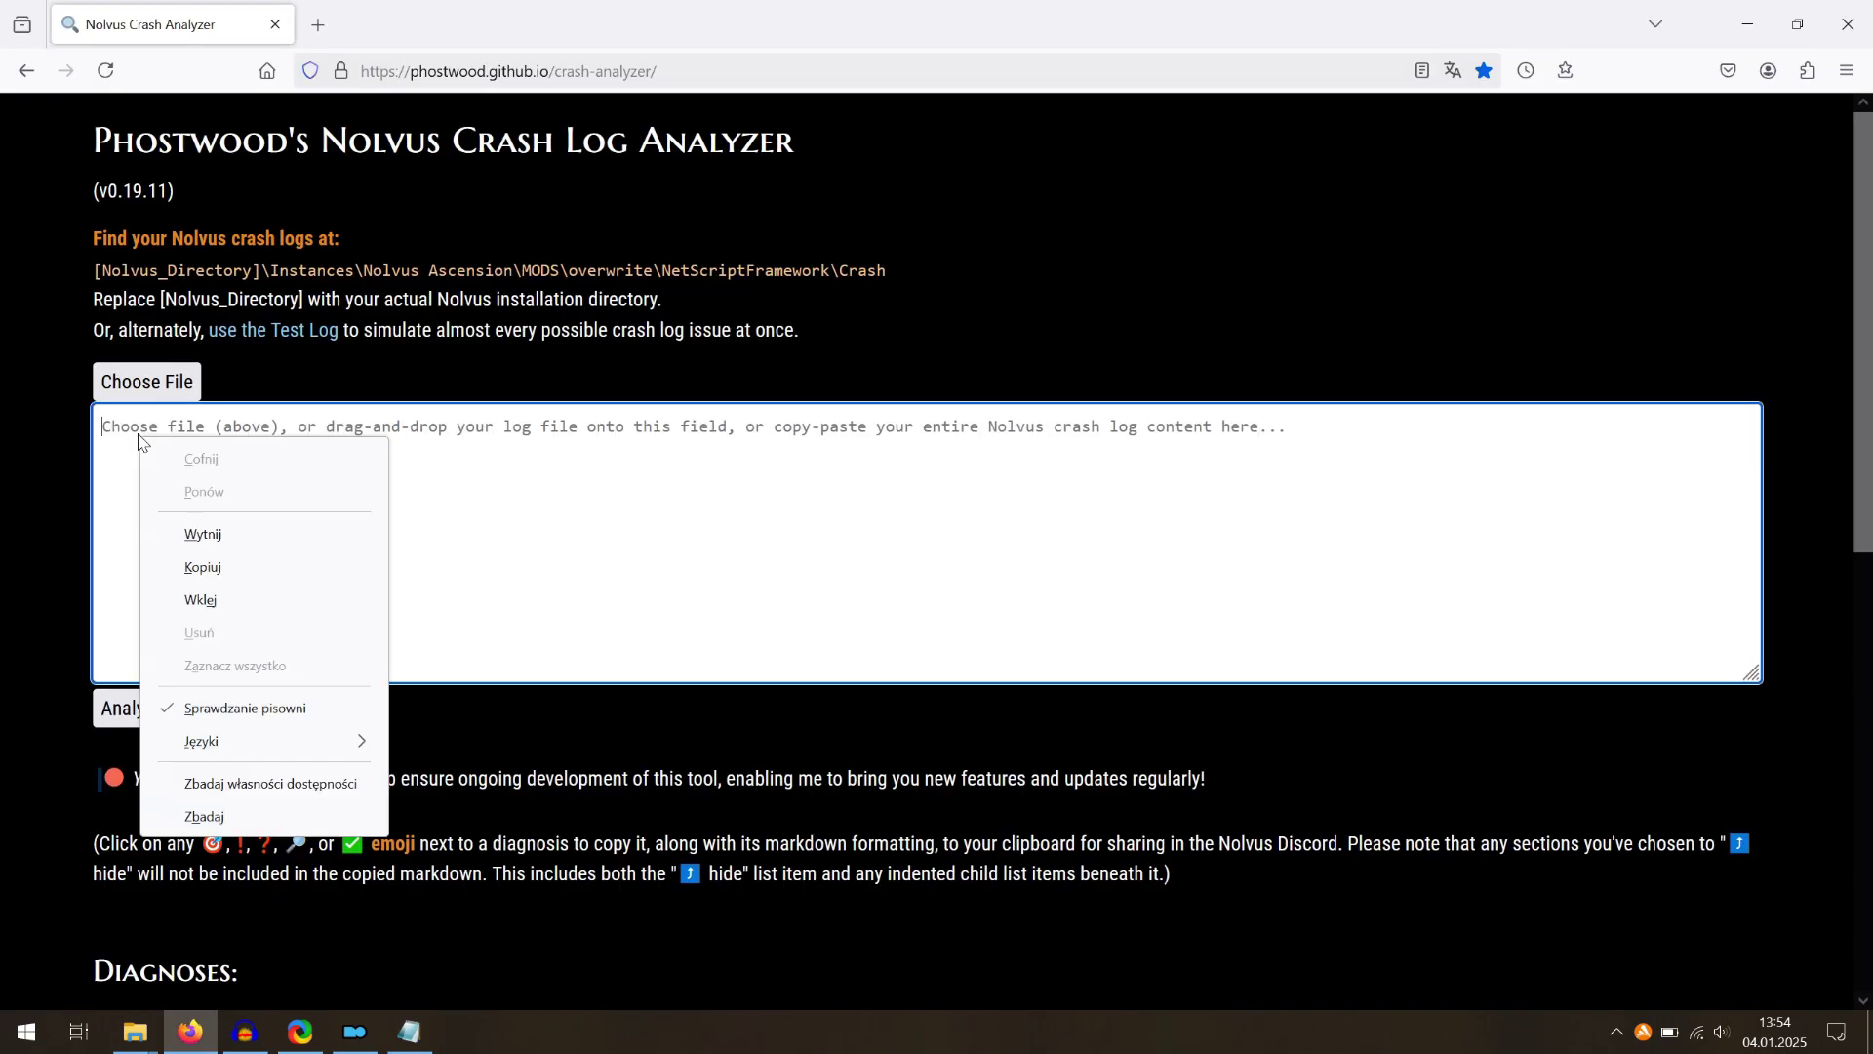
pyautogui.click(213, 603)
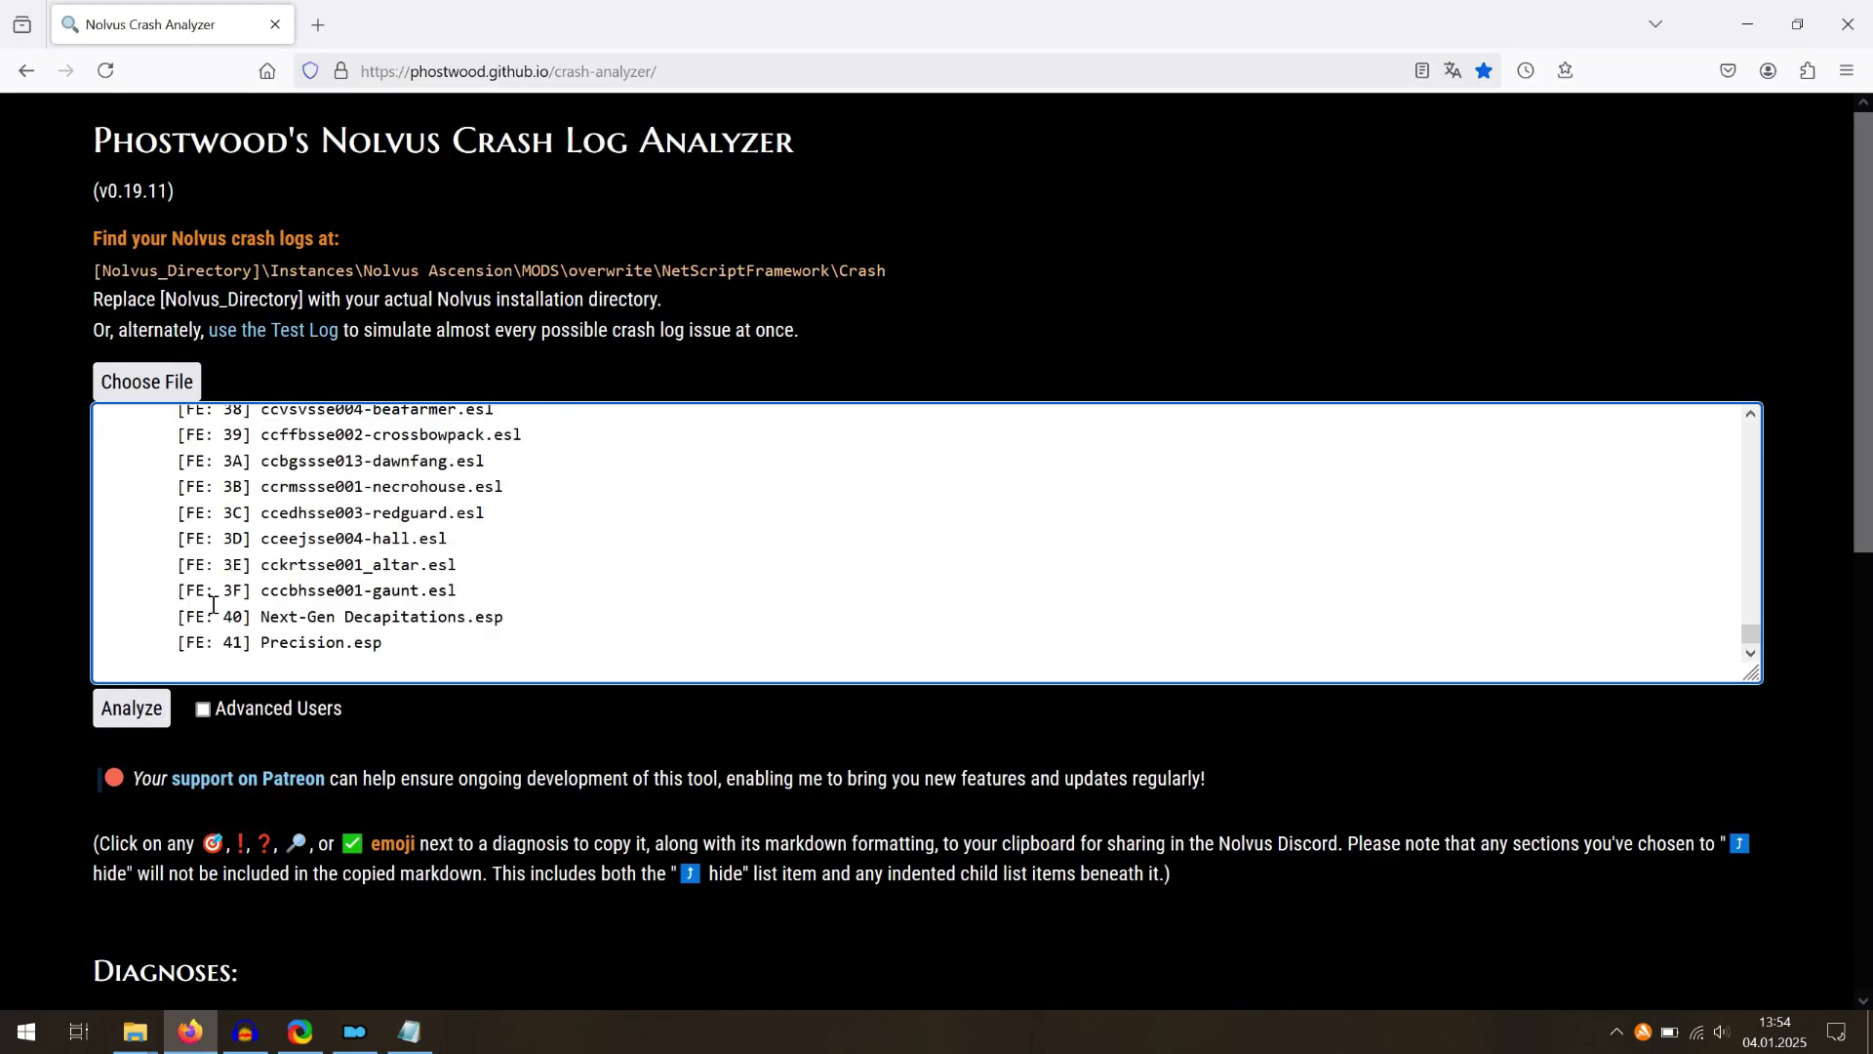
pyautogui.click(156, 712)
pyautogui.scroll(-3, 185, 712)
pyautogui.click(207, 427)
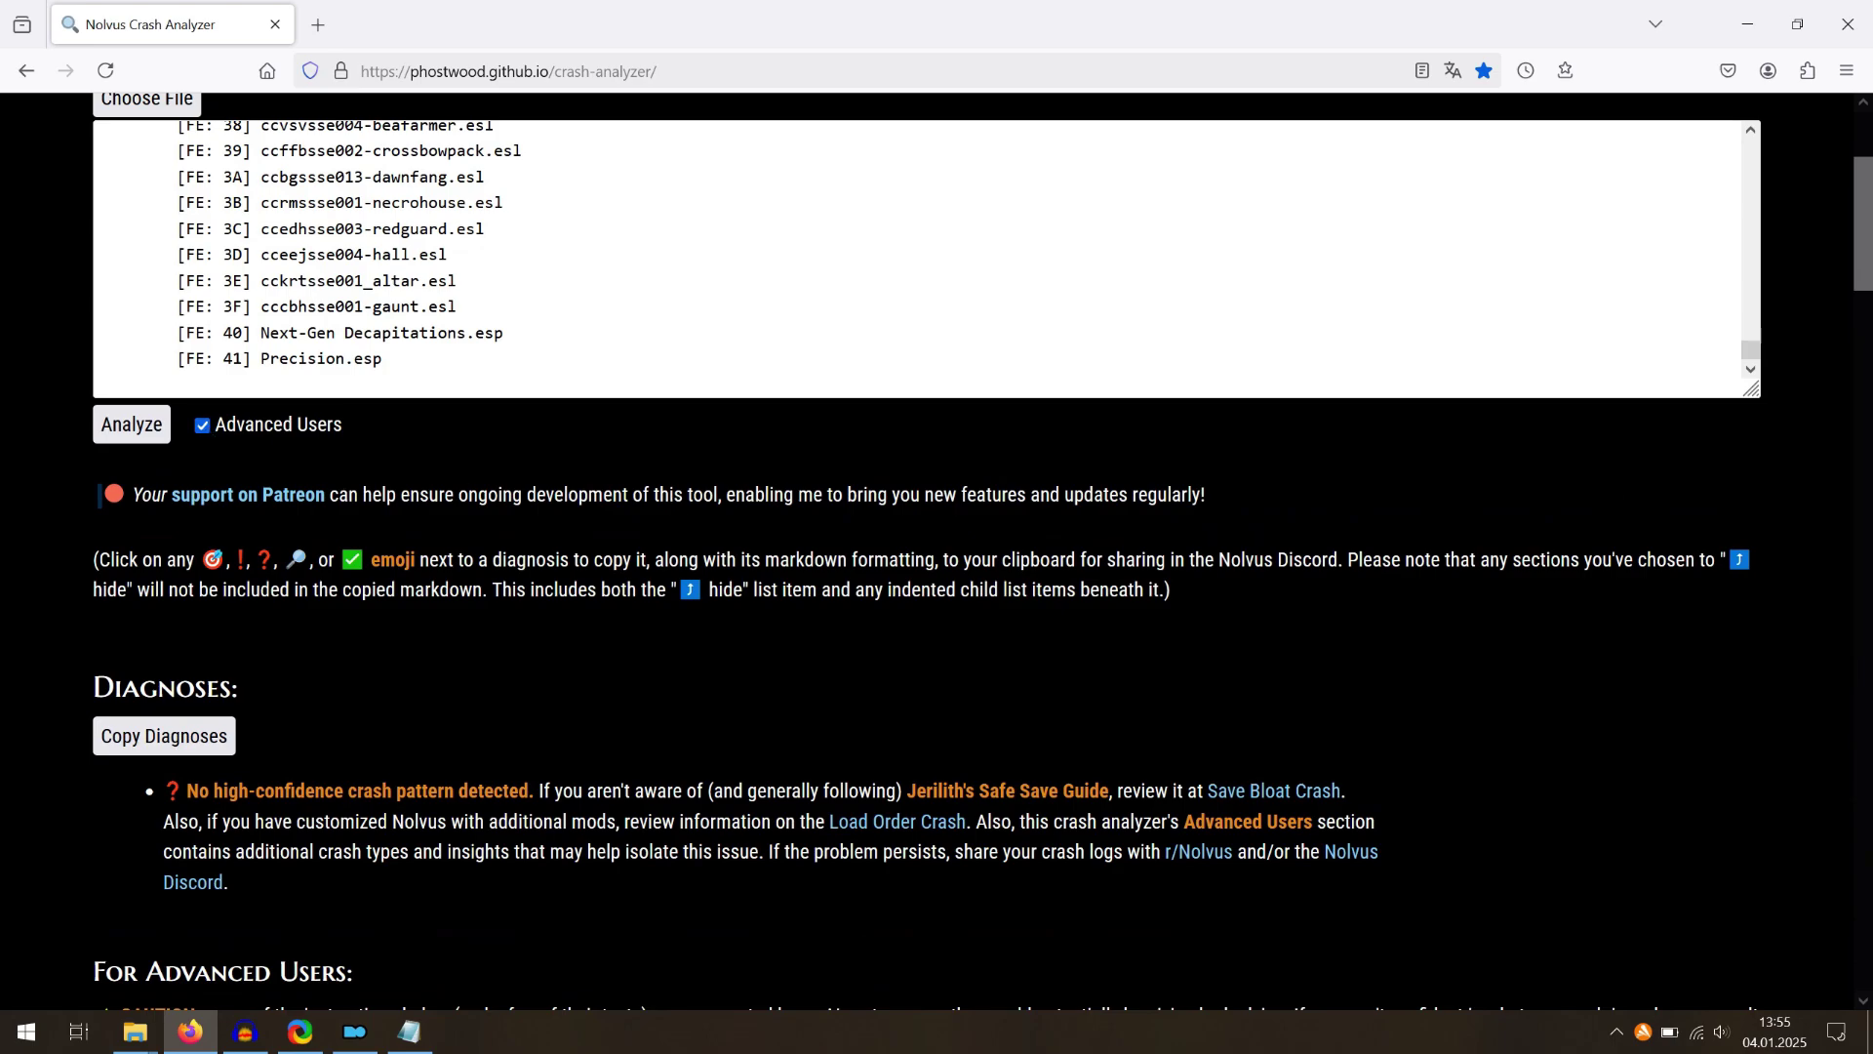
pyautogui.moveTo(1865, 243); pyautogui.dragTo(1869, 436)
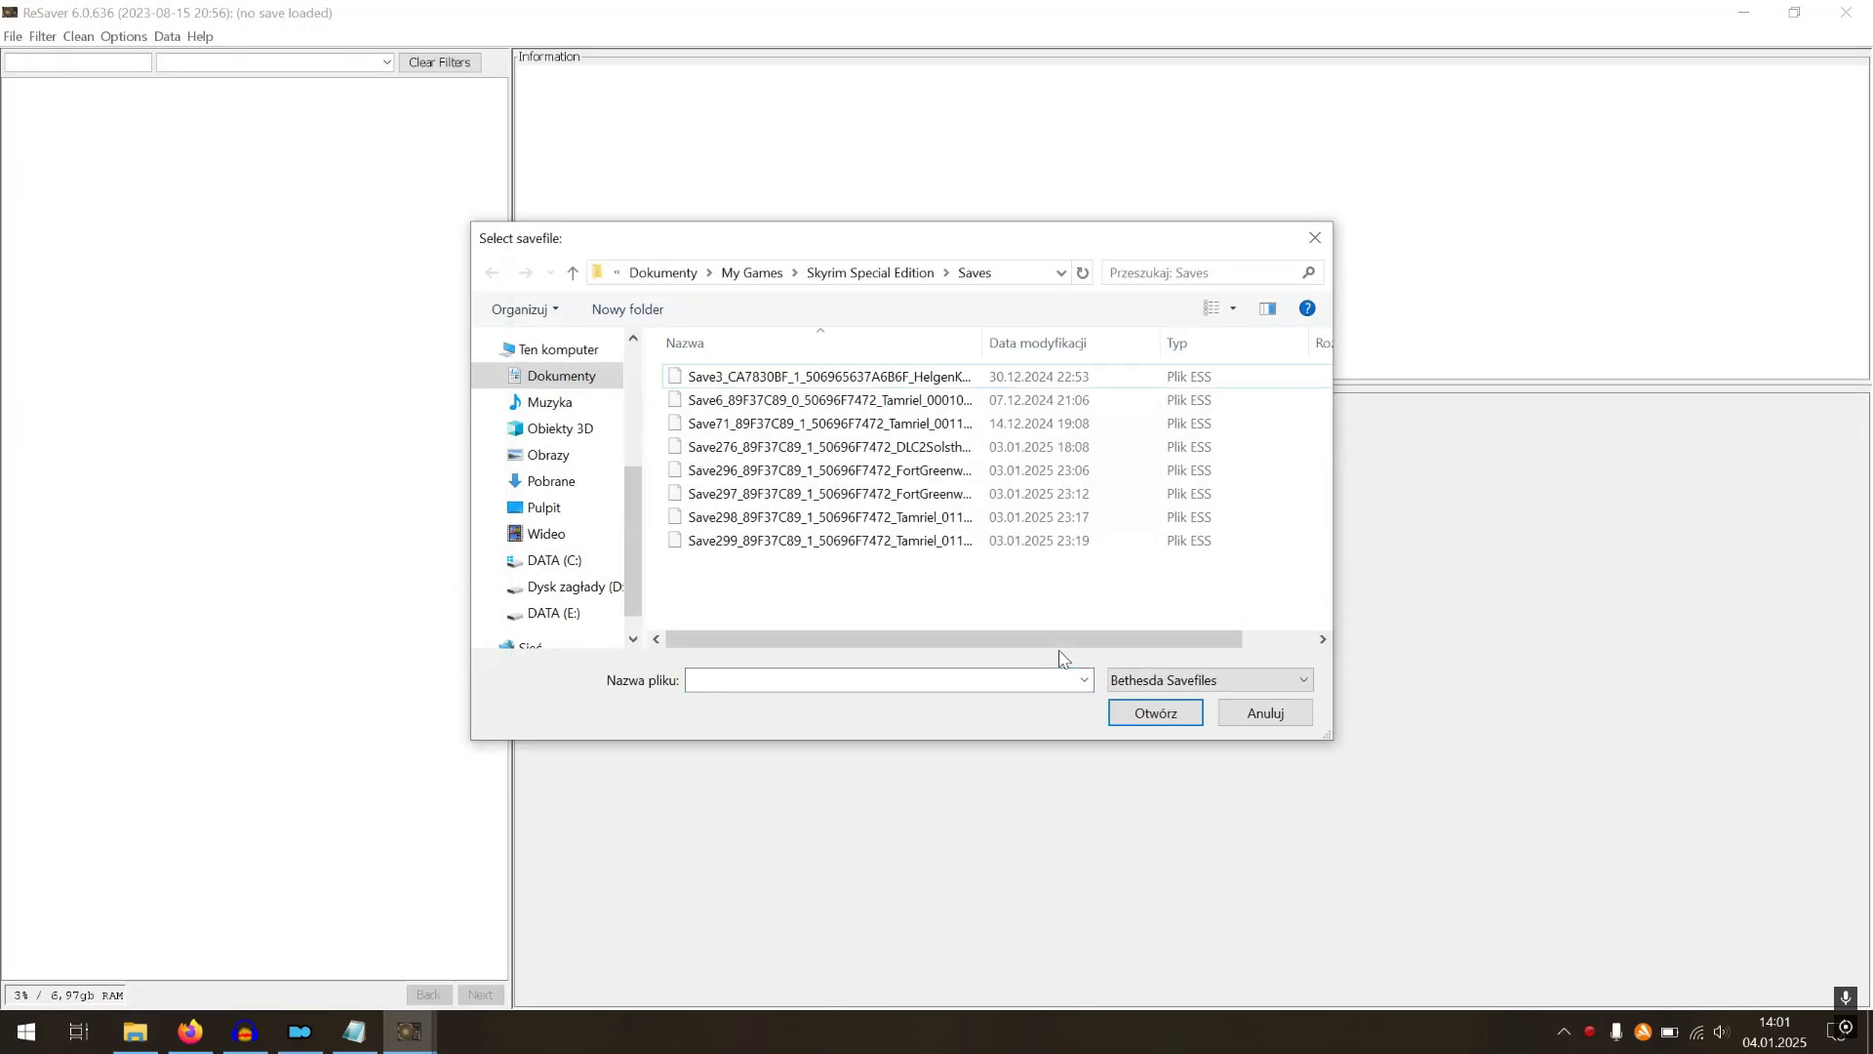
# Step: Load the Save296 FortGreenwall save into ReSaver and open the Clean menu
pyautogui.click(777, 449)
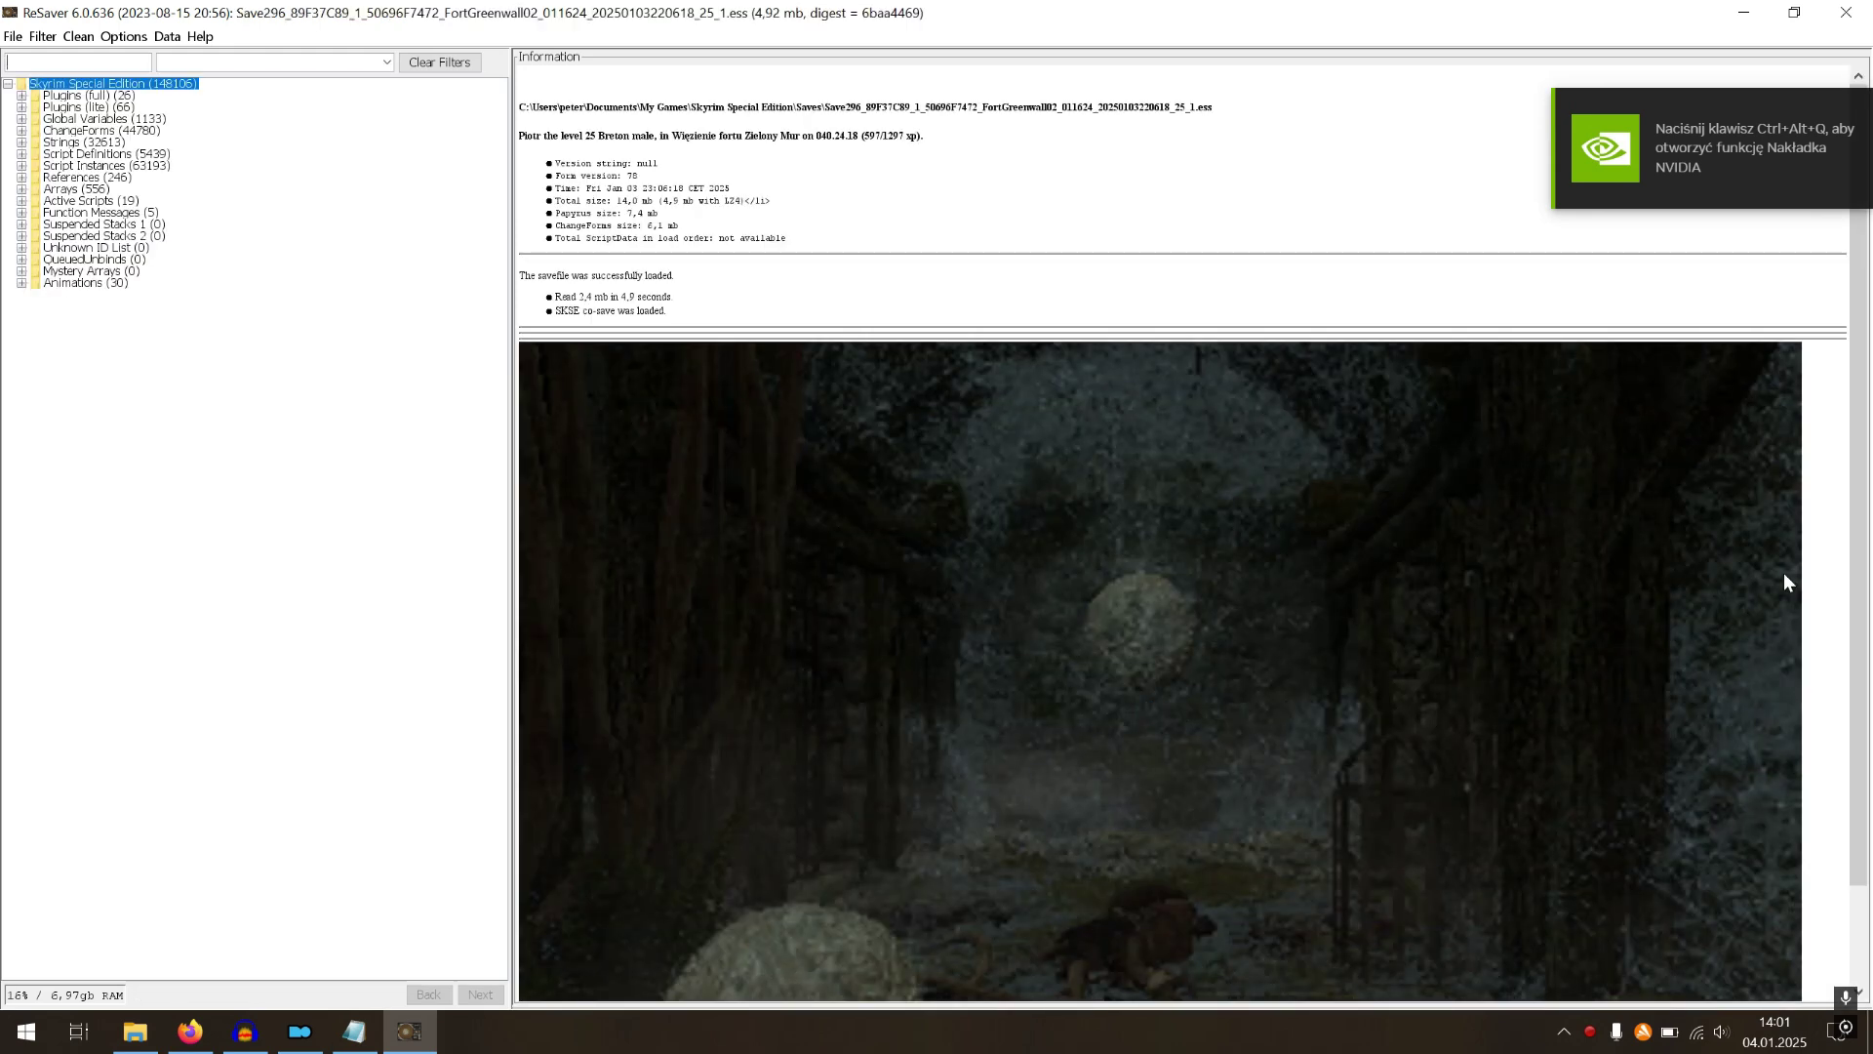
pyautogui.scroll(-3, 1870, 469)
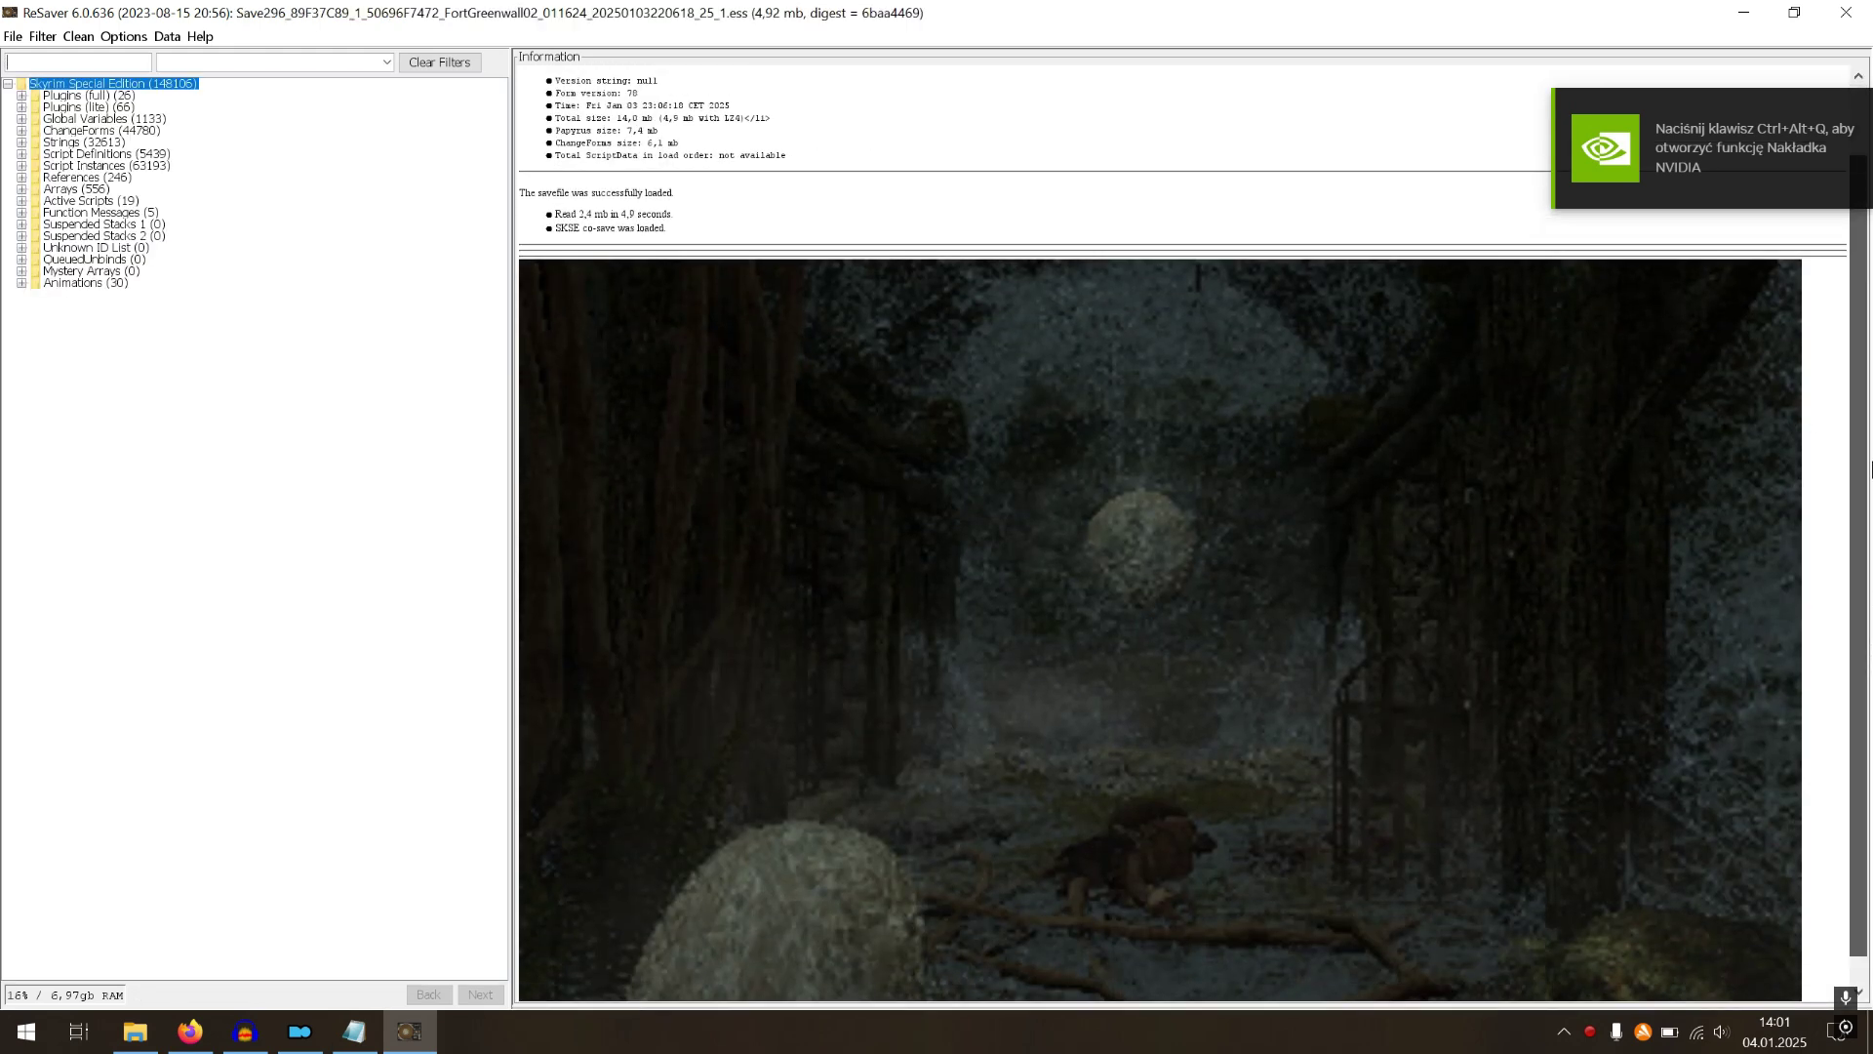
pyautogui.scroll(3, 1870, 469)
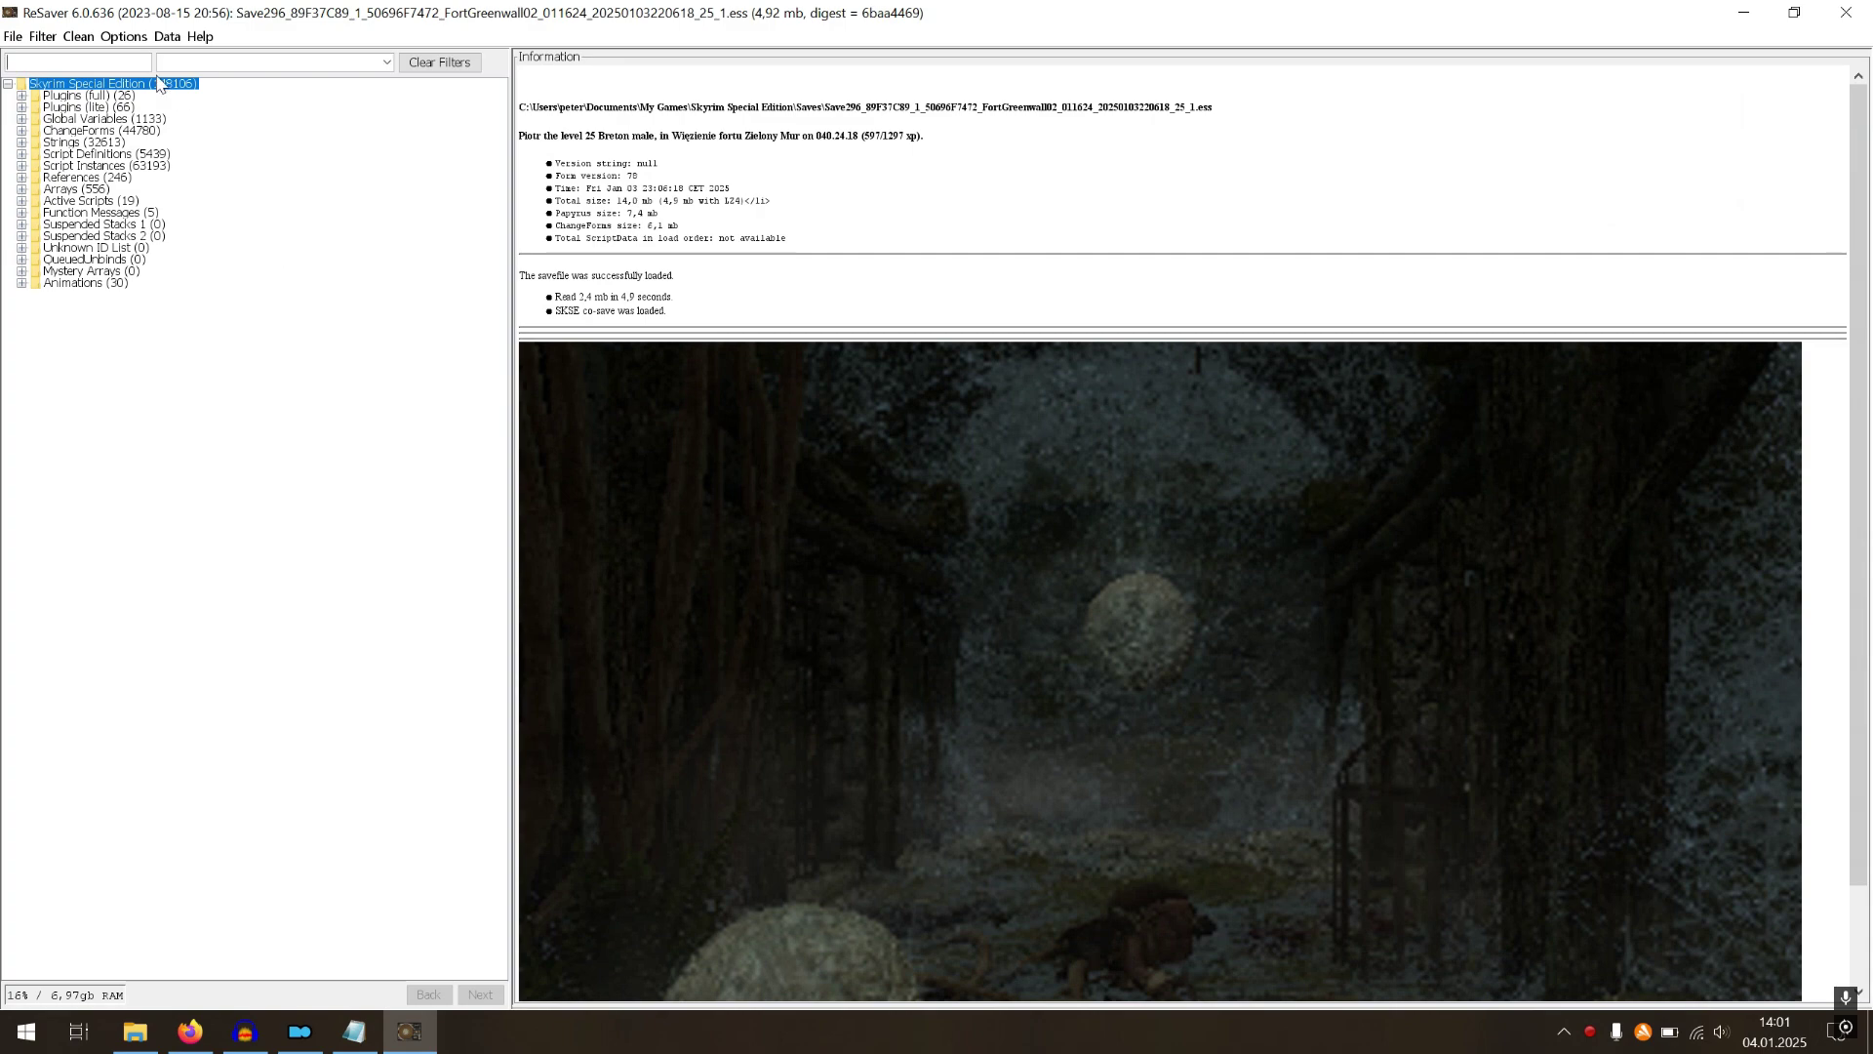
pyautogui.click(86, 37)
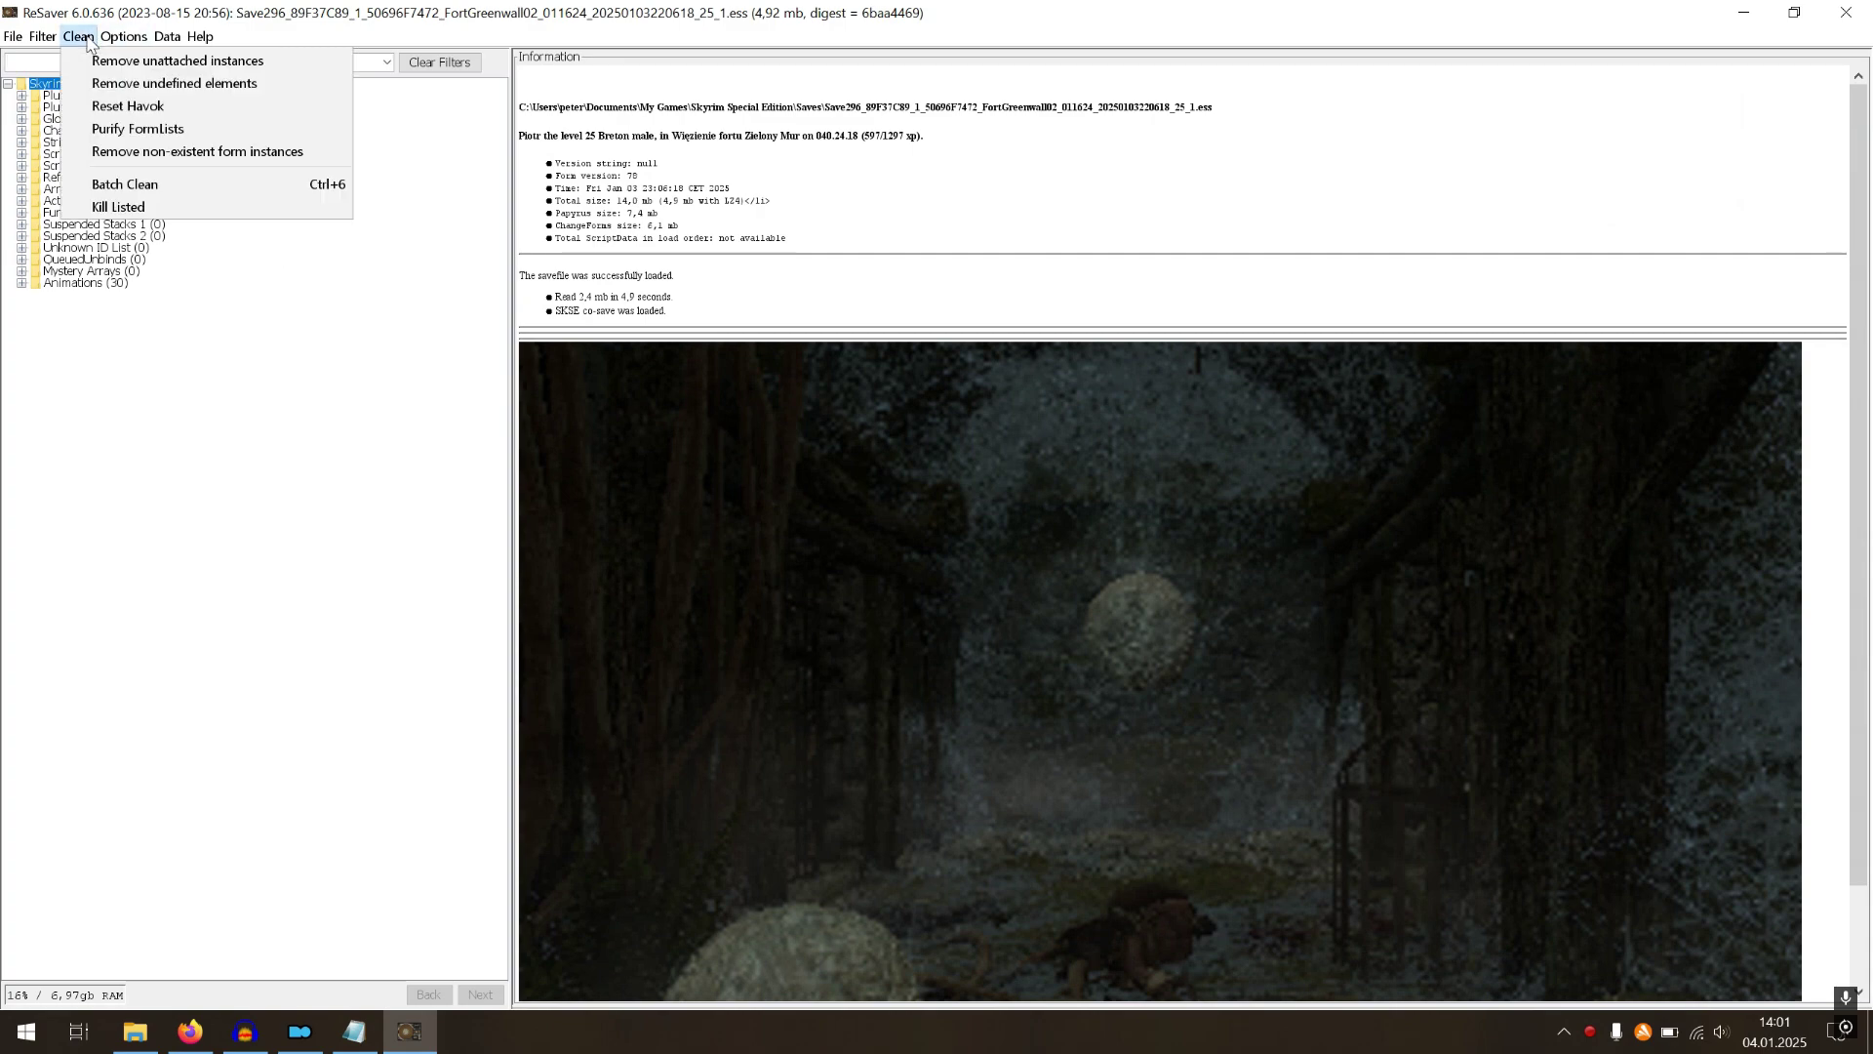
# Step: Reset Havok in Save296, then open Save71 and dismiss its Savefile Read report
pyautogui.click(234, 115)
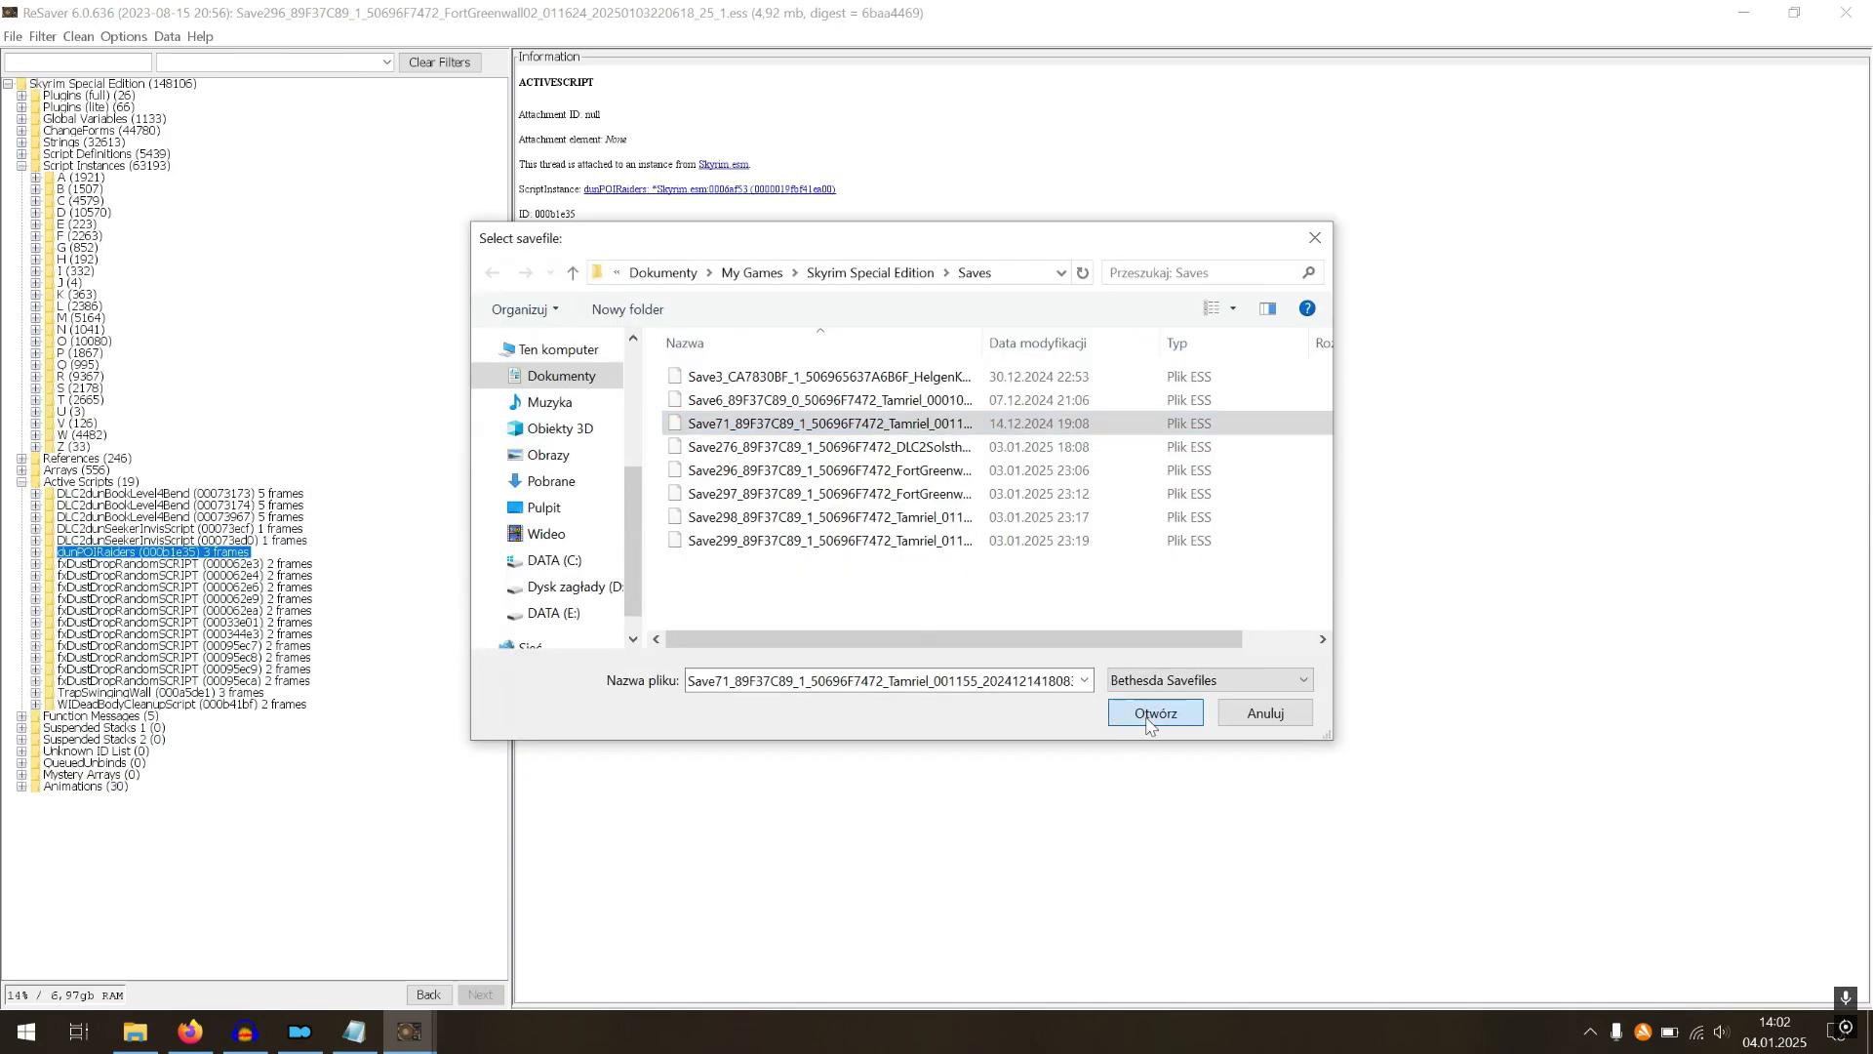
pyautogui.click(1147, 716)
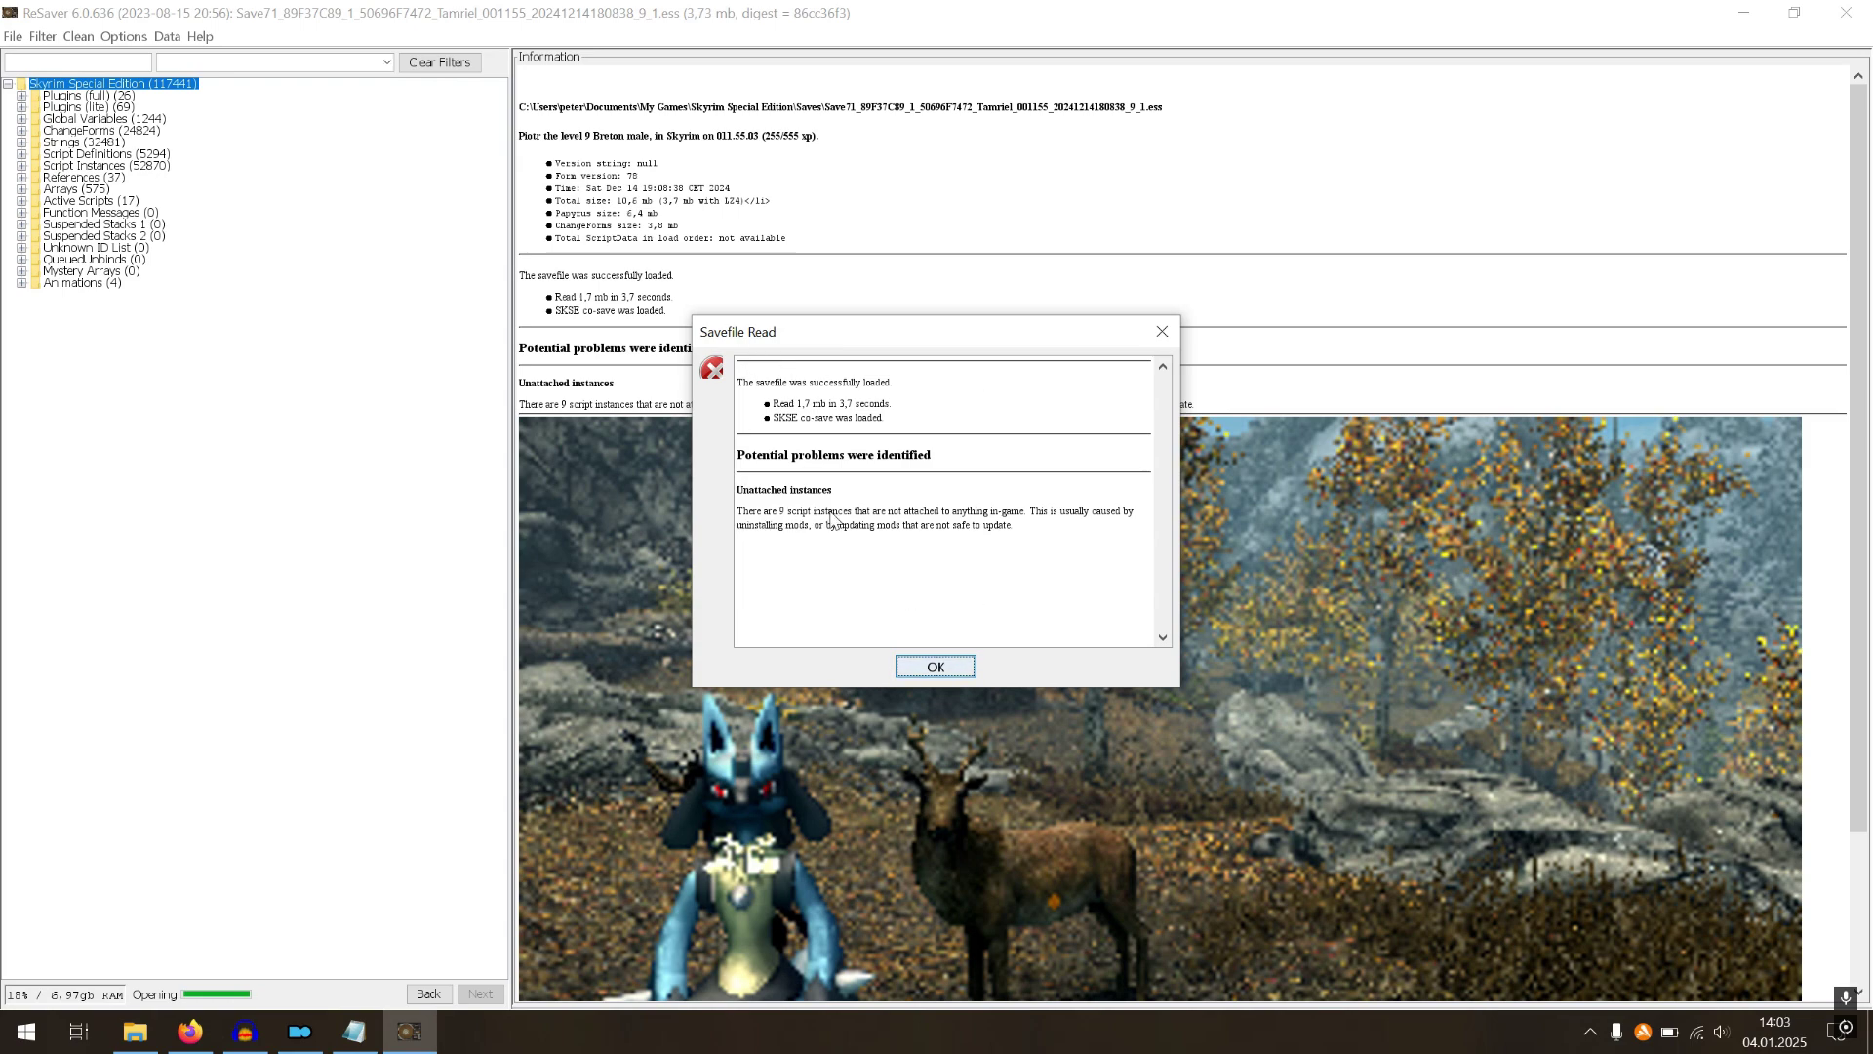
pyautogui.click(942, 665)
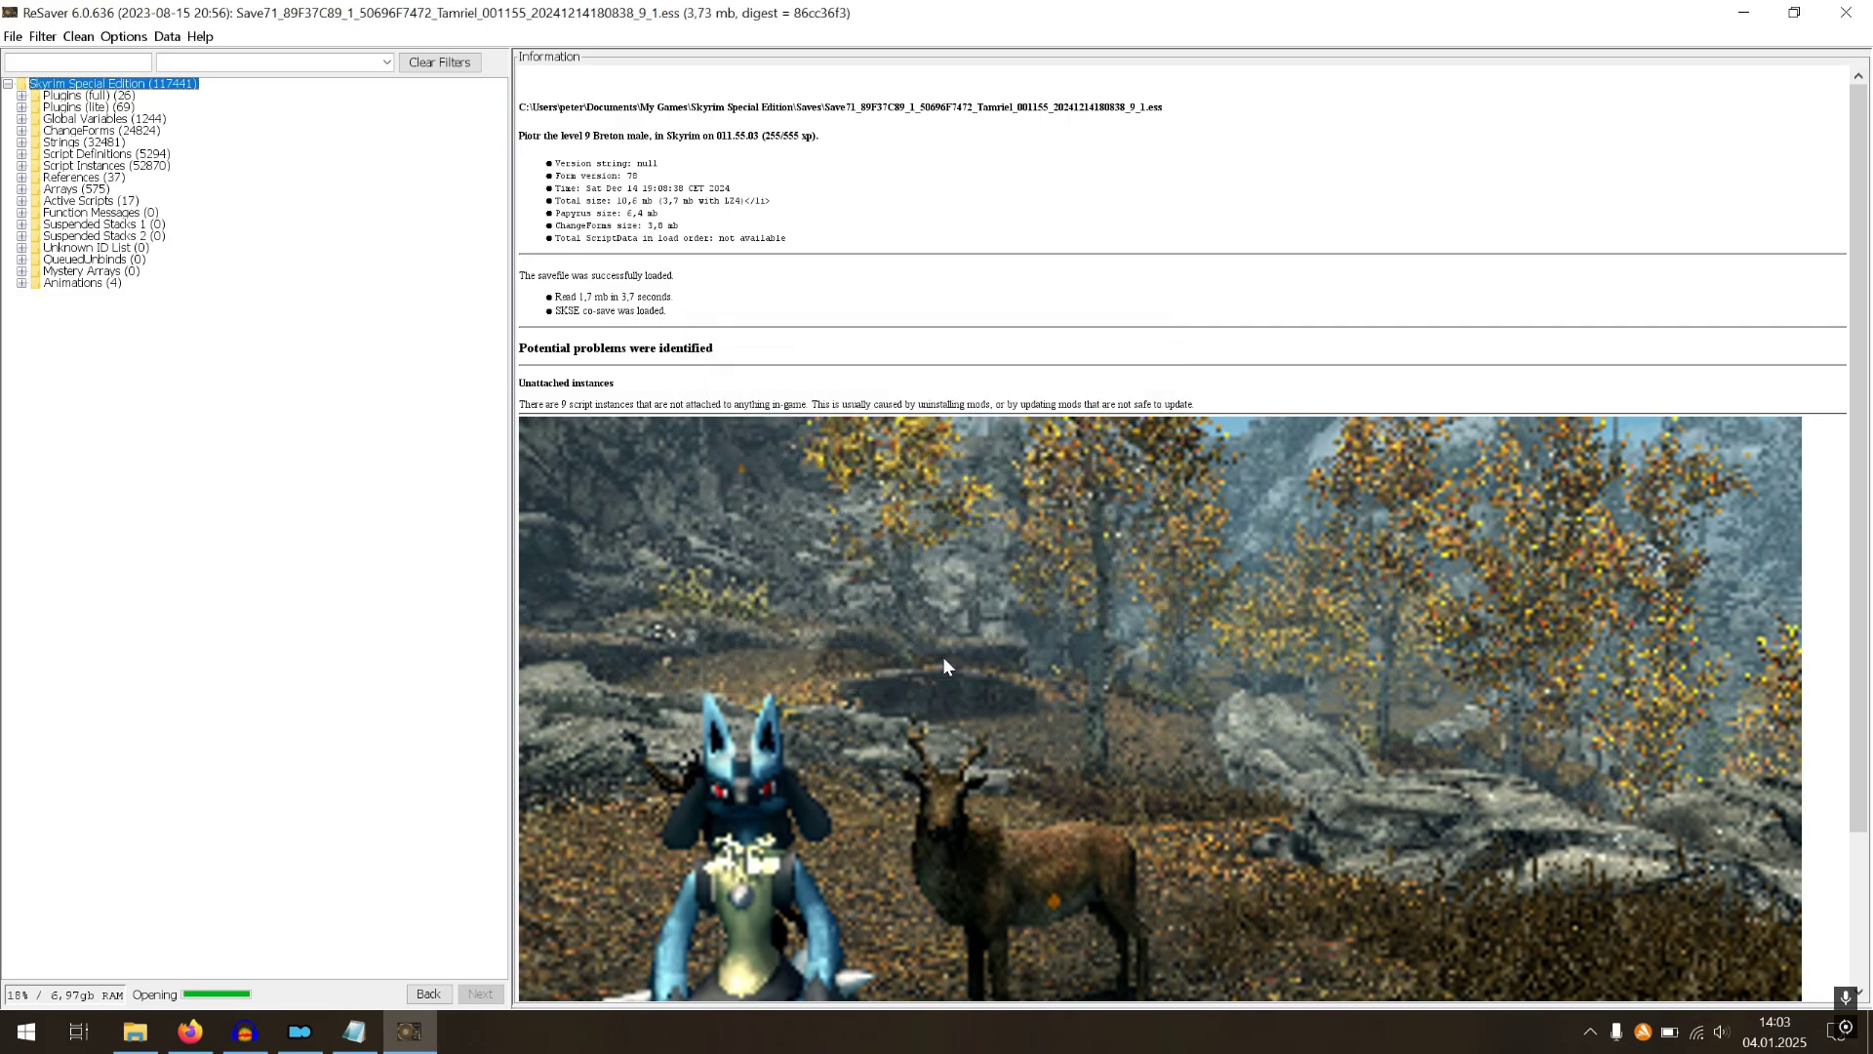